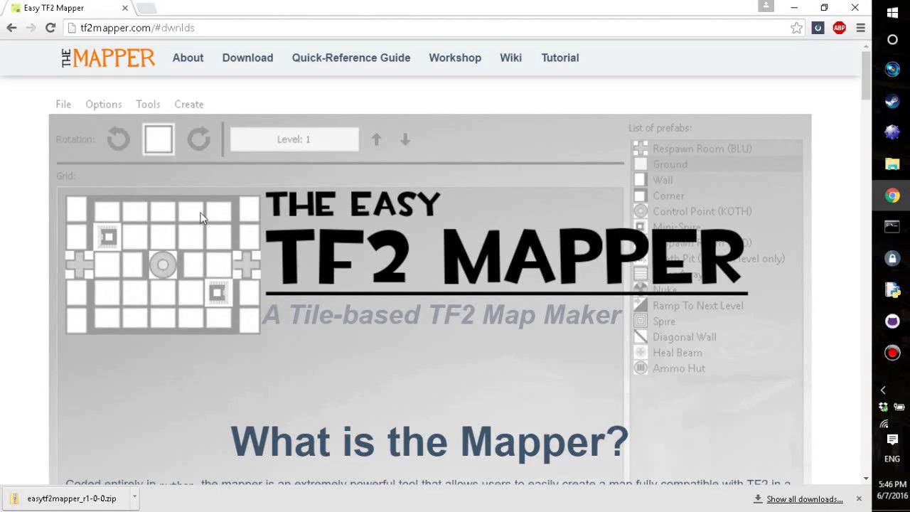
# Examine the Easy TF2 Mapper home page, including its introduction, feature list and explanation of how it works
pyautogui.scroll(-2, 229, 402)
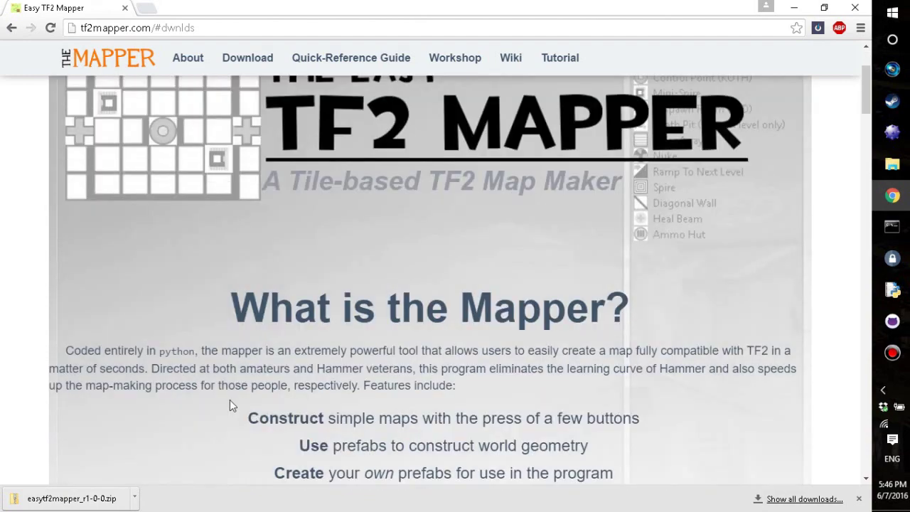
pyautogui.scroll(-1, 229, 400)
pyautogui.scroll(3, 221, 295)
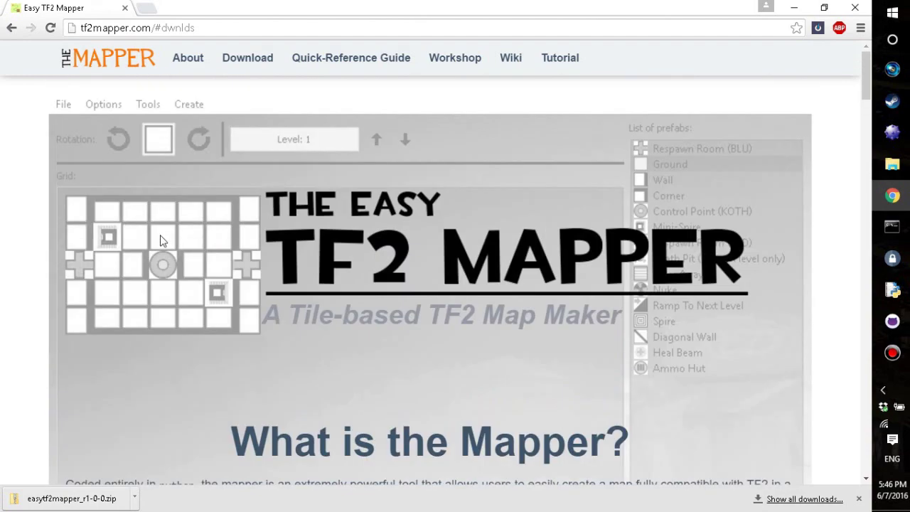
pyautogui.click(129, 71)
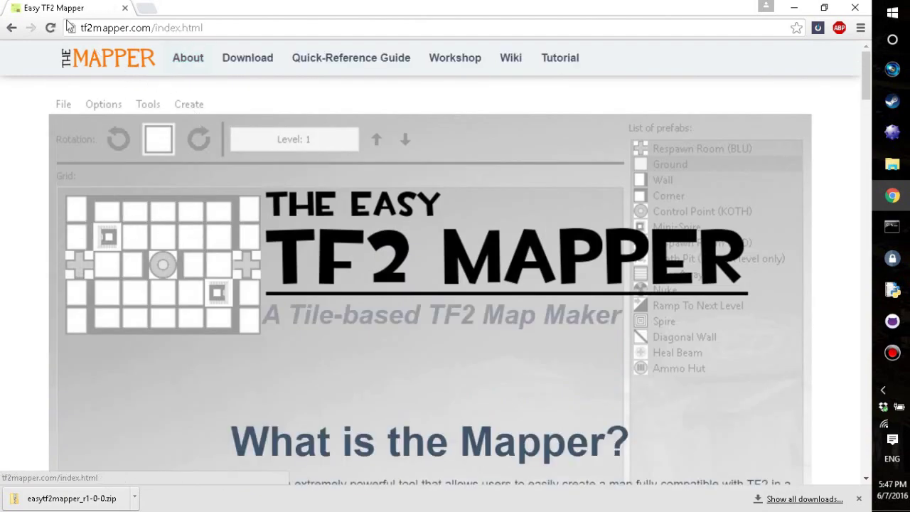
pyautogui.click(106, 27)
pyautogui.click(113, 178)
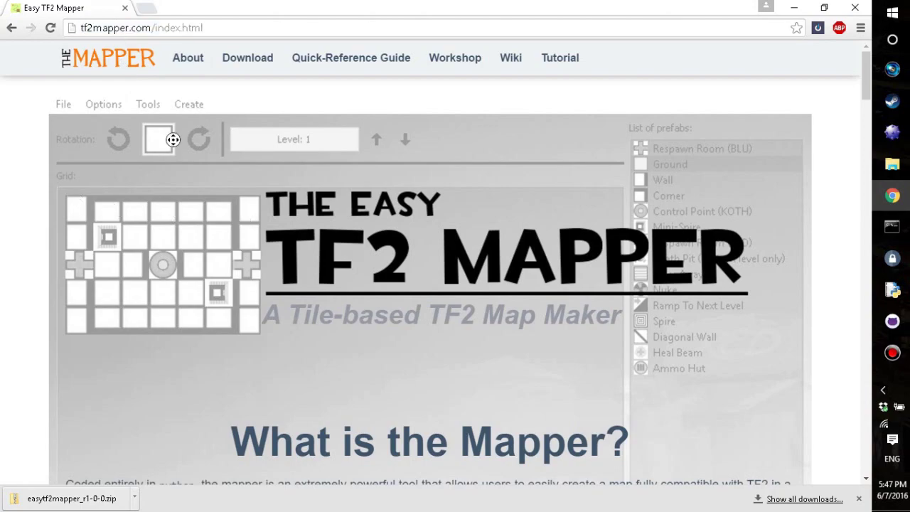
pyautogui.scroll(-7, 197, 197)
pyautogui.scroll(3, 202, 173)
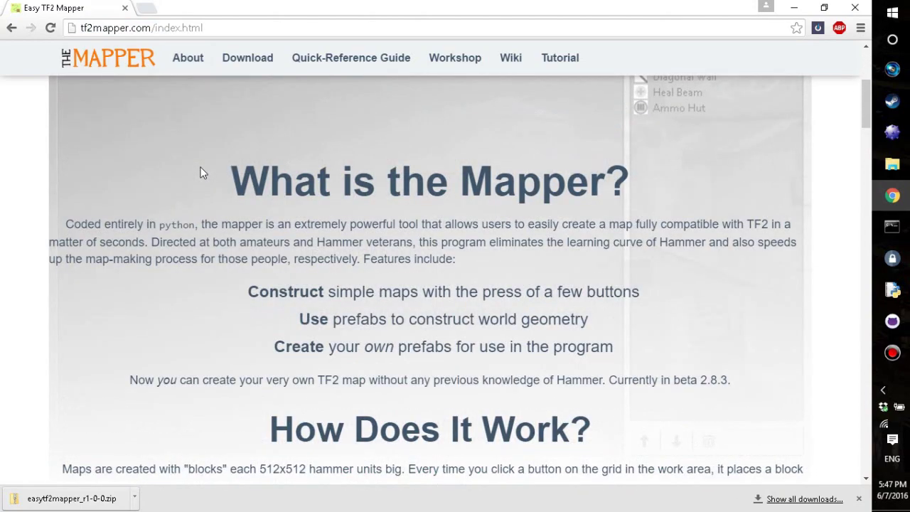
pyautogui.scroll(4, 203, 168)
pyautogui.scroll(-8, 204, 258)
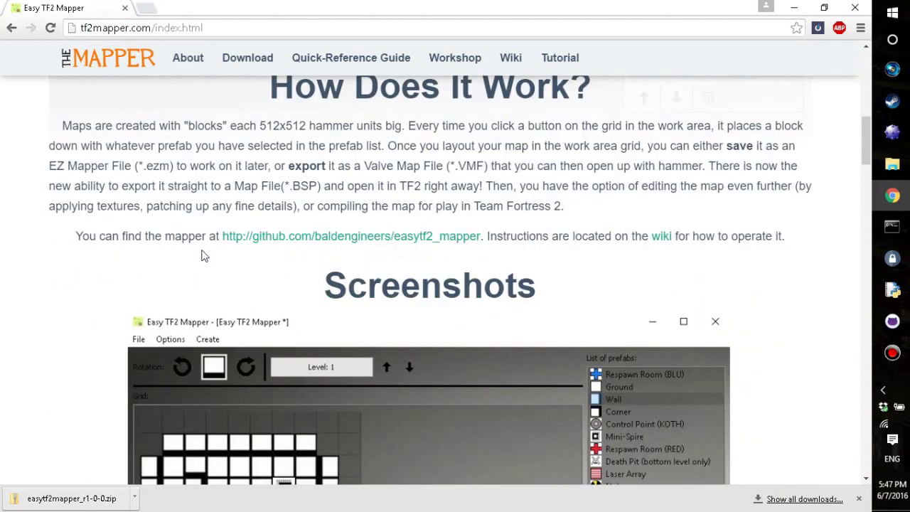
pyautogui.scroll(7, 202, 256)
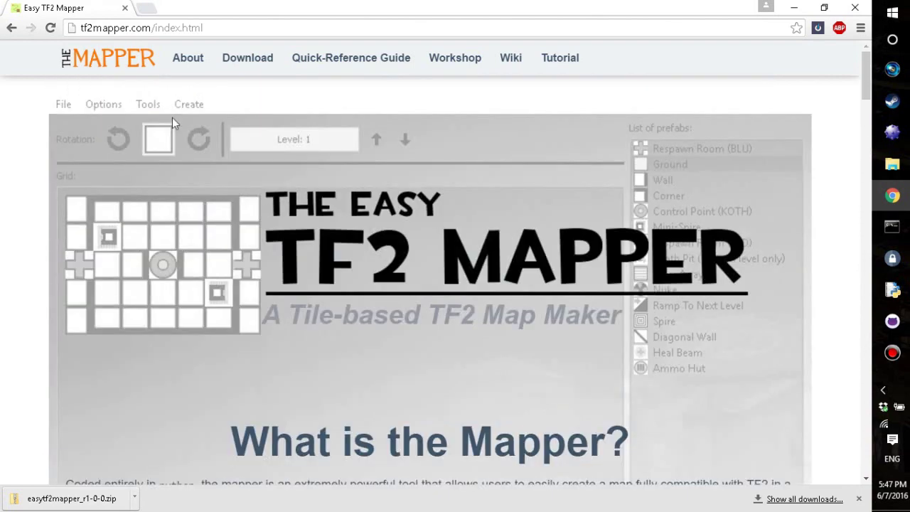
pyautogui.scroll(-5, 224, 146)
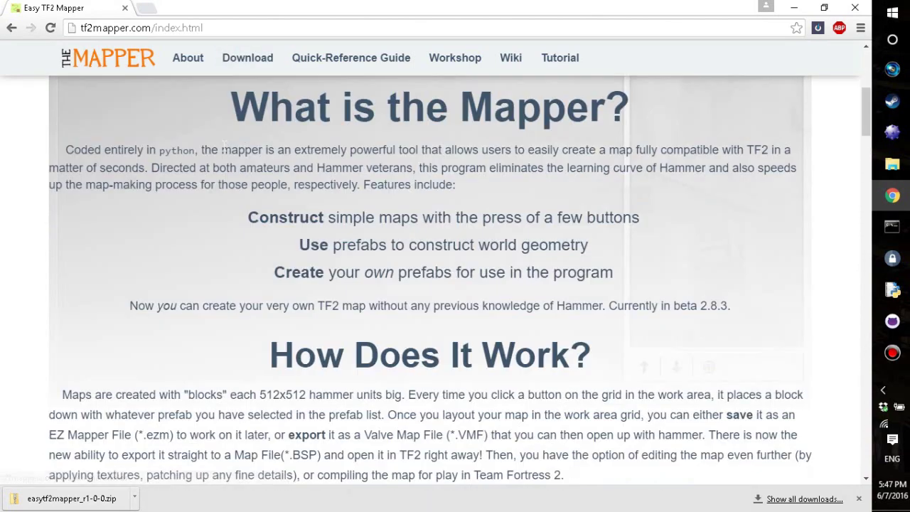
# Go to the website's Downloads section and find the downloads for developers
pyautogui.click(251, 71)
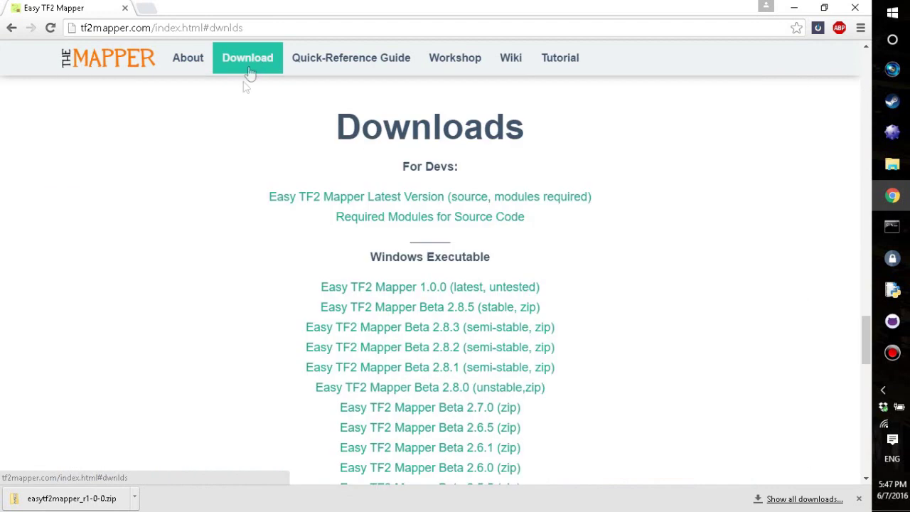
pyautogui.scroll(1, 242, 207)
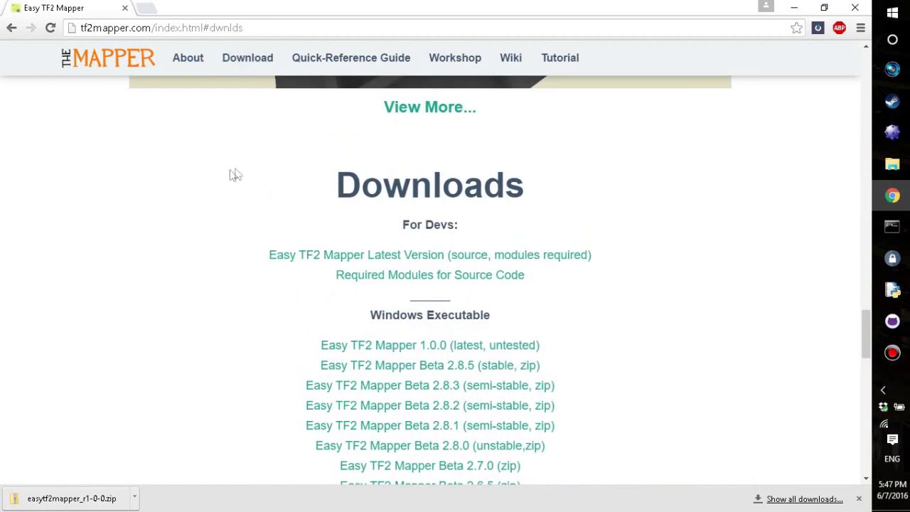
pyautogui.moveTo(410, 189); pyautogui.dragTo(506, 190)
pyautogui.click(308, 206)
pyautogui.moveTo(401, 224); pyautogui.dragTo(455, 240)
pyautogui.click(289, 256)
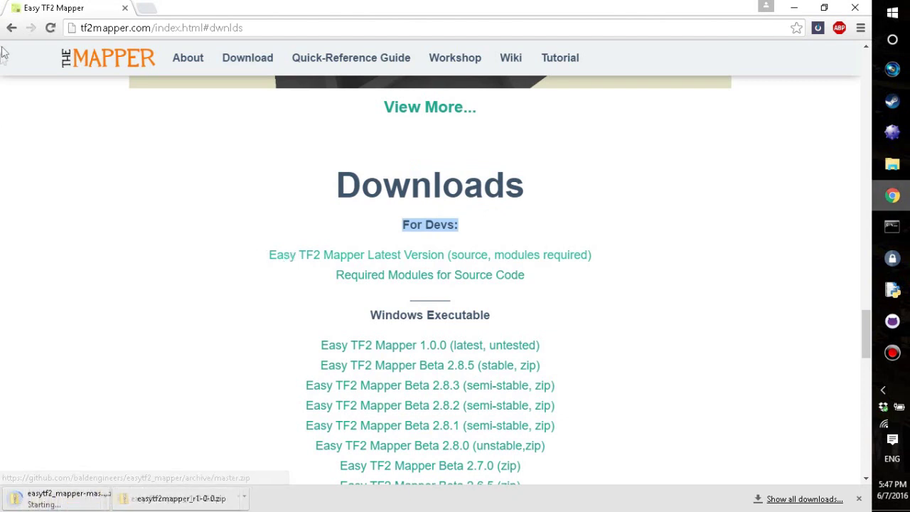
pyautogui.click(134, 498)
pyautogui.click(161, 477)
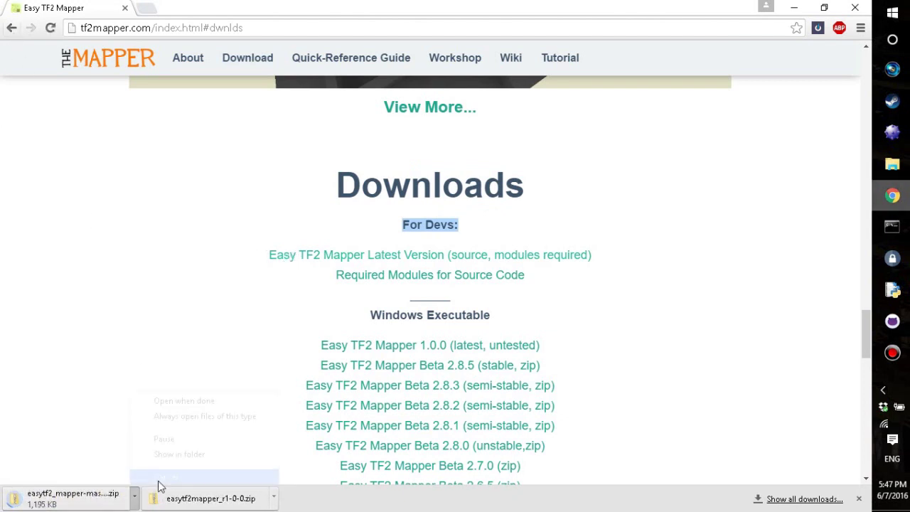
# Examine the required modules, Windows executable and updater/installer downloads, including the note about running the installer as administrator
pyautogui.click(331, 279)
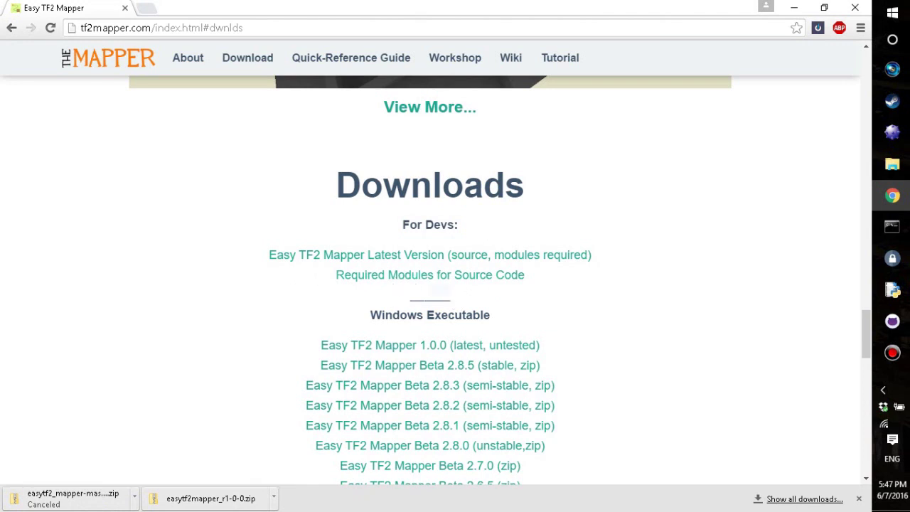
pyautogui.moveTo(449, 293)
pyautogui.mouseDown()
pyautogui.moveTo(411, 295)
pyautogui.moveTo(463, 301)
pyautogui.mouseUp()
pyautogui.click(414, 302)
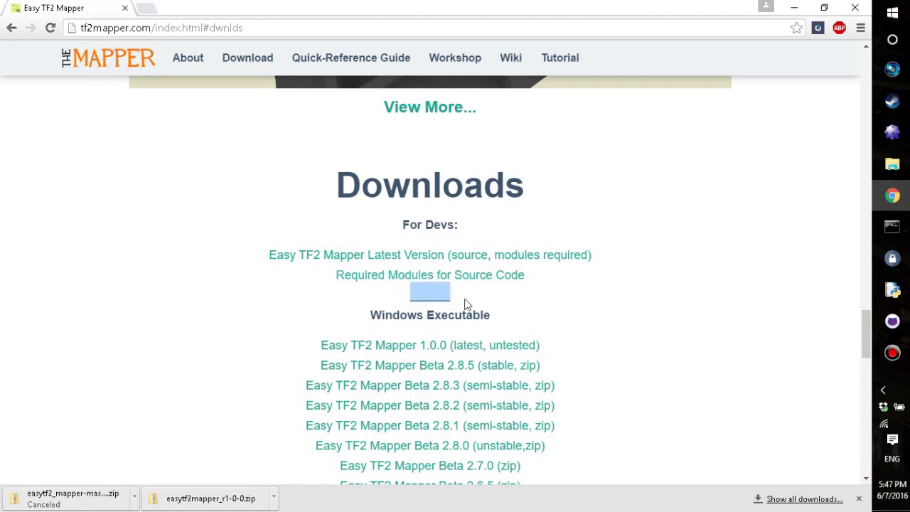
pyautogui.click(464, 301)
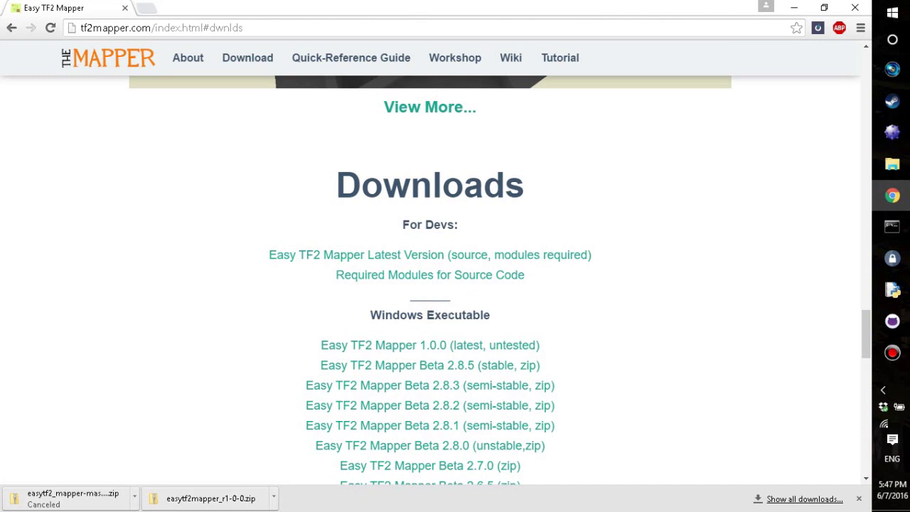
pyautogui.moveTo(900, 358)
pyautogui.moveTo(496, 321); pyautogui.dragTo(362, 315)
pyautogui.scroll(-2, 362, 316)
pyautogui.click(239, 206)
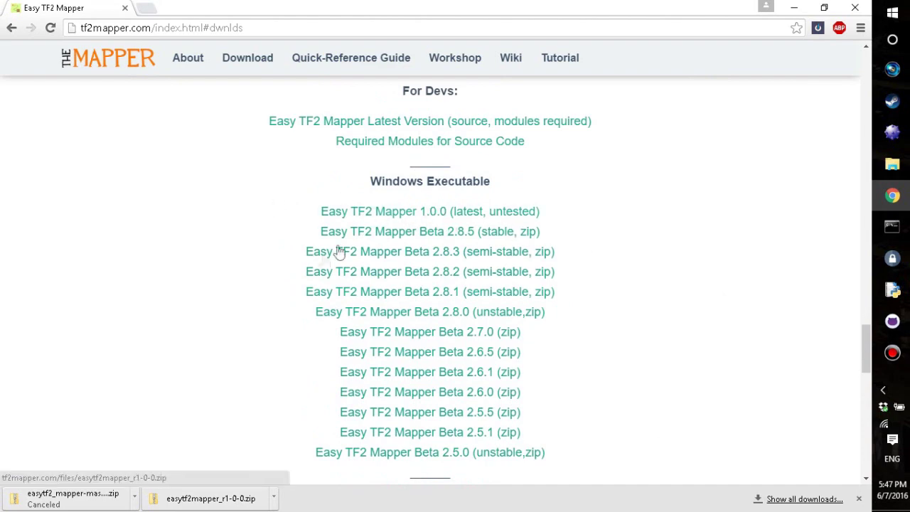
pyautogui.scroll(-3, 337, 250)
pyautogui.moveTo(520, 323); pyautogui.dragTo(355, 322)
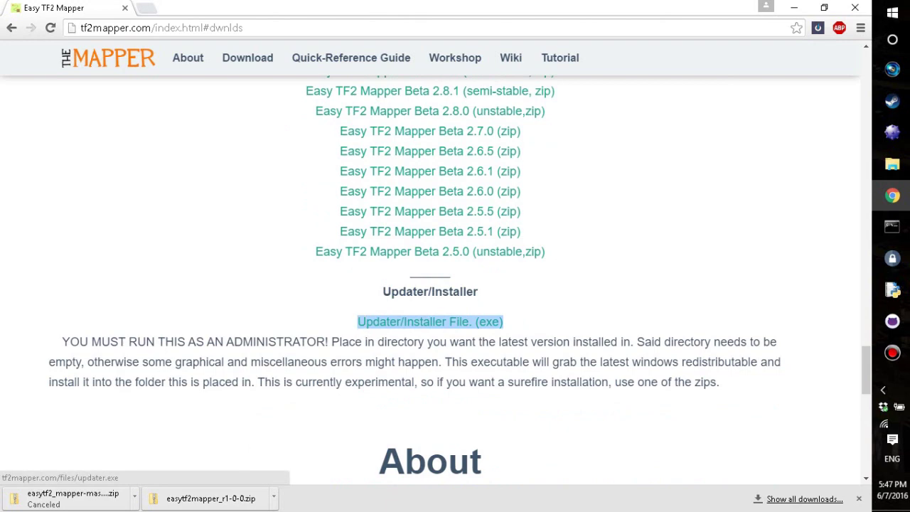
pyautogui.click(344, 321)
pyautogui.moveTo(49, 351); pyautogui.dragTo(327, 342)
pyautogui.click(328, 342)
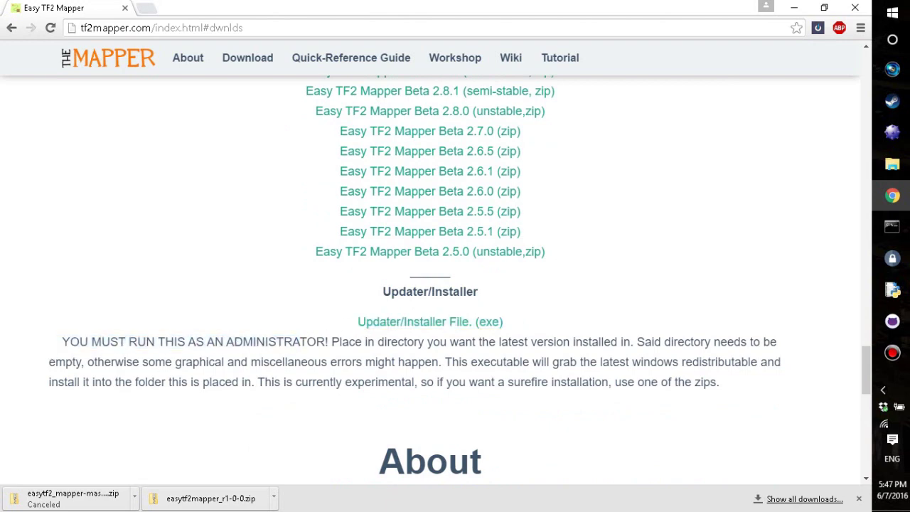
pyautogui.scroll(2, 589, 426)
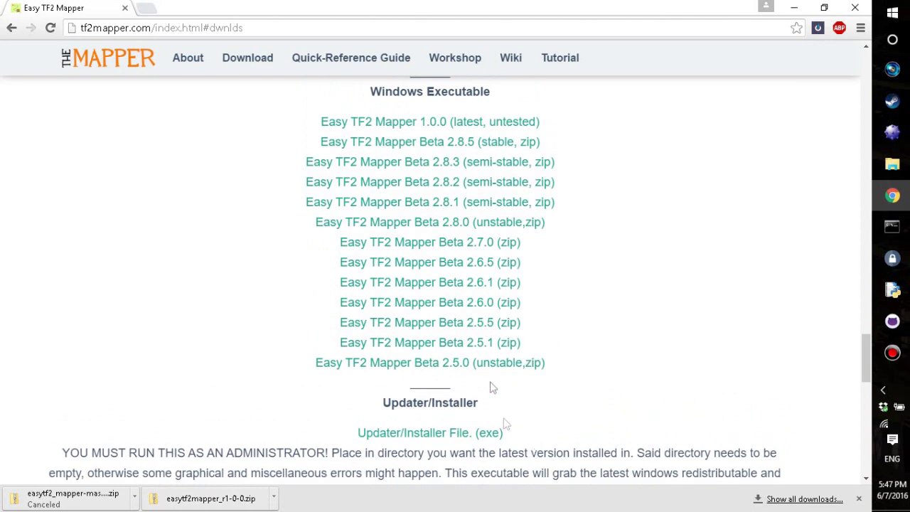
pyautogui.scroll(1, 475, 162)
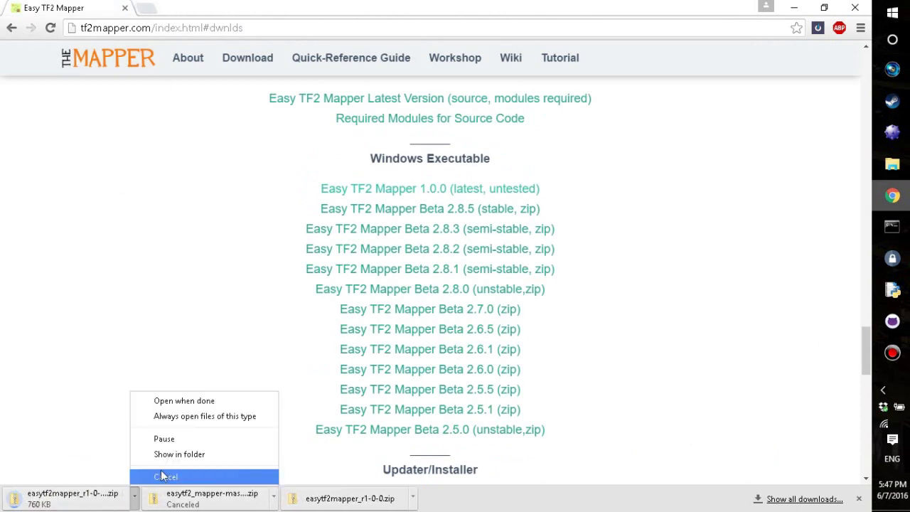
pyautogui.click(162, 474)
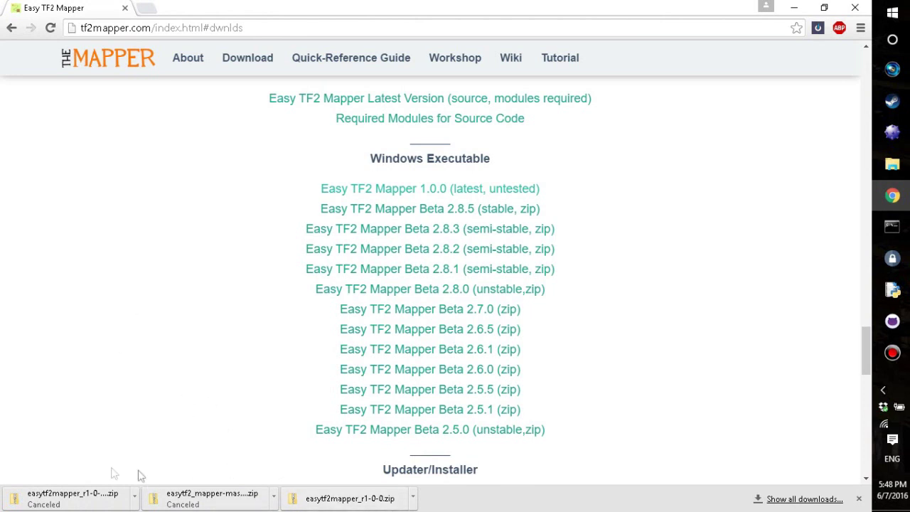
# Switch to File Explorer and extract easytf2mapper_r1-0-0.zip directly into the tf2mapper folder
pyautogui.moveTo(318, 502); pyautogui.dragTo(270, 323)
pyautogui.hotkey('alt', 'Tab')
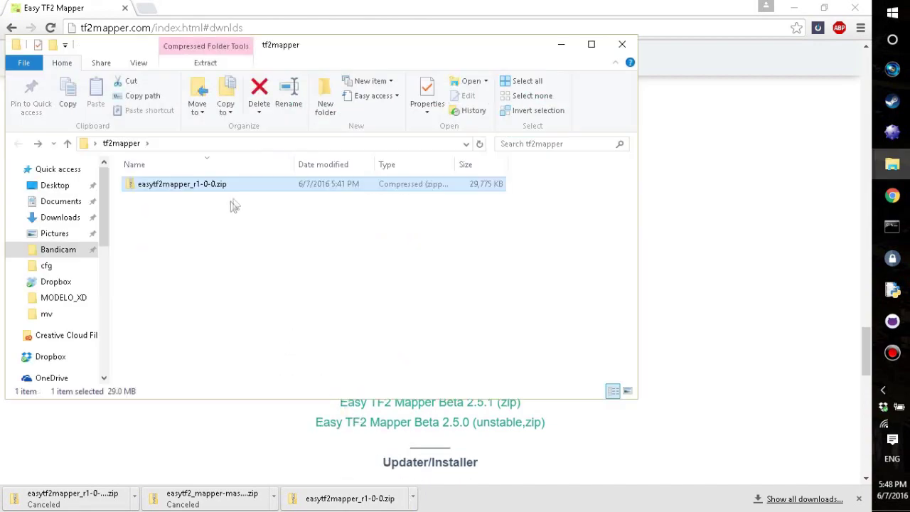
pyautogui.rightClick(212, 189)
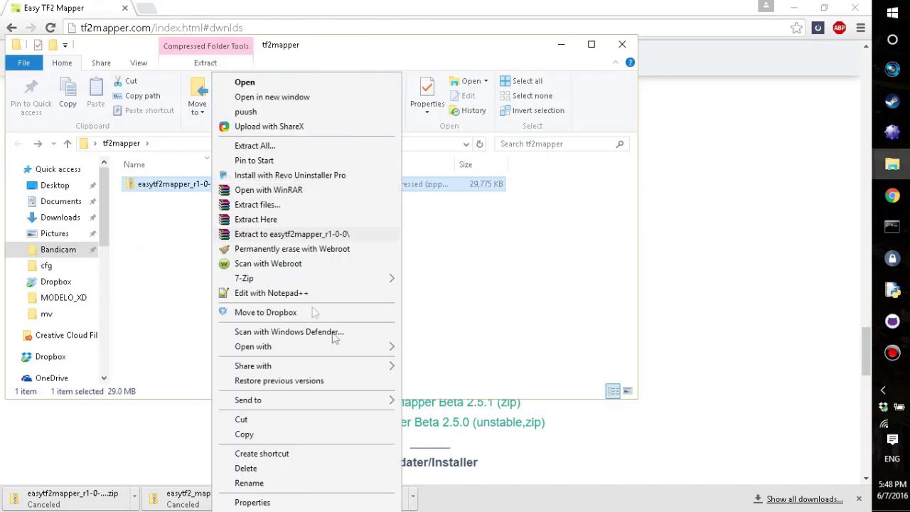
pyautogui.click(280, 220)
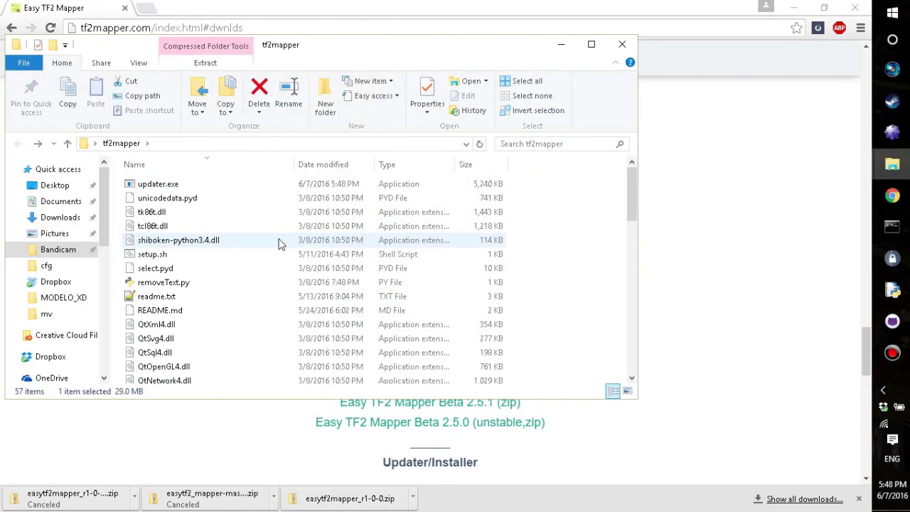
# Delete easytf2mapper_r1-0-0.zip from the tf2mapper folder
pyautogui.scroll(-10, 218, 240)
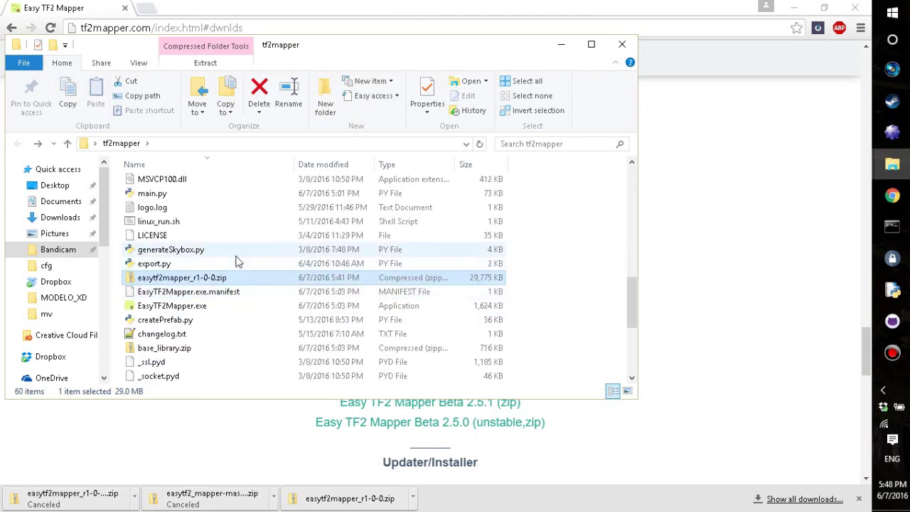
pyautogui.click(358, 291)
pyautogui.click(349, 280)
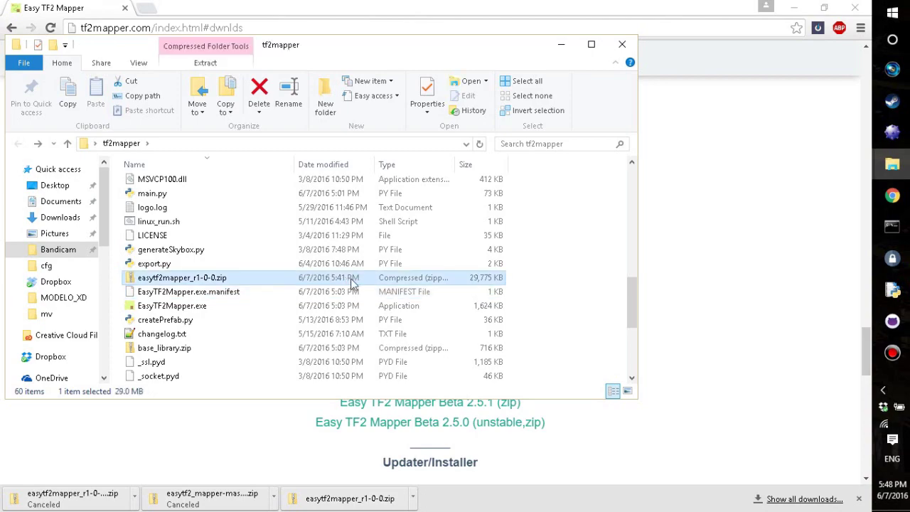
pyautogui.press('Delete')
# Maximize the tf2mapper folder window and launch EasyTF2Mapper.exe, allowing it to run despite the SmartScreen warning
pyautogui.scroll(10, 282, 313)
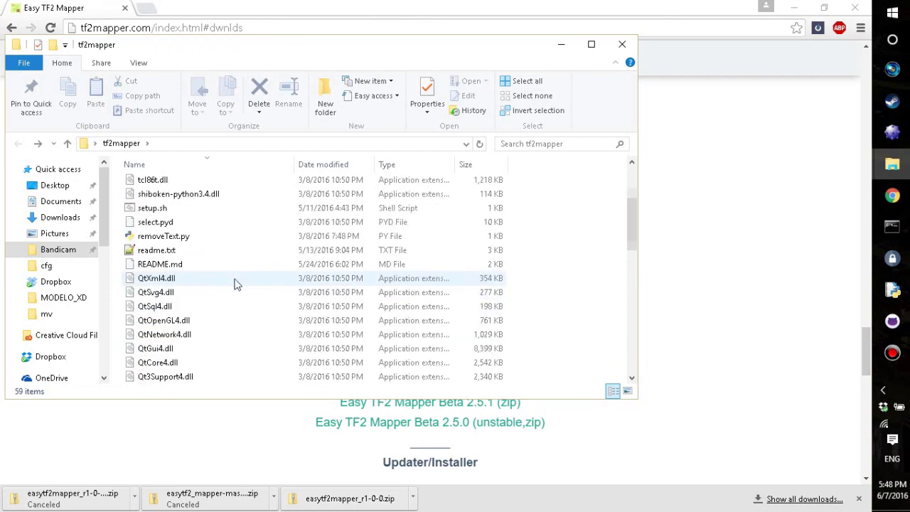
pyautogui.click(591, 45)
pyautogui.scroll(1, 349, 301)
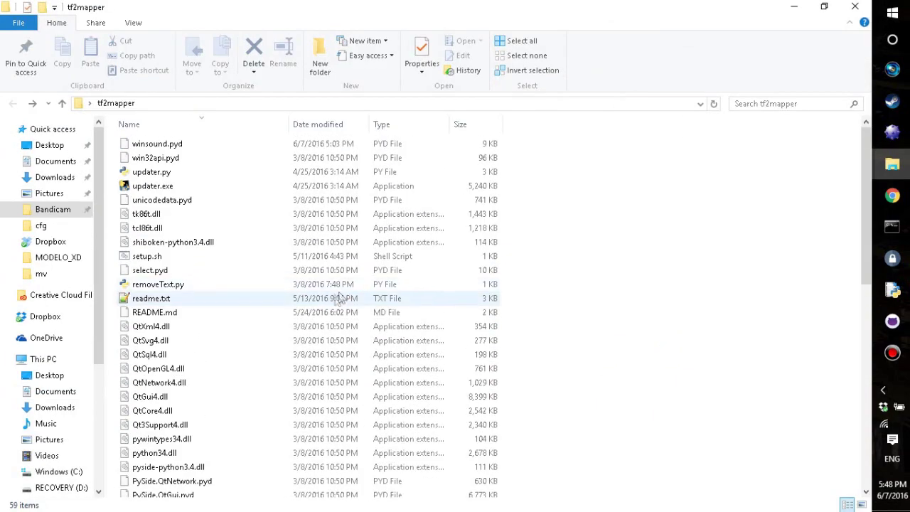
pyautogui.scroll(-10, 337, 299)
pyautogui.scroll(-2, 220, 370)
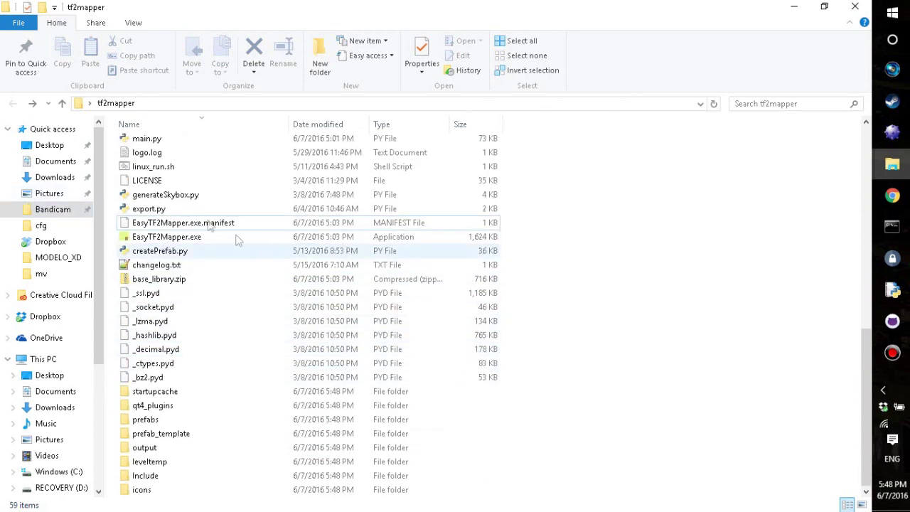
pyautogui.click(197, 237)
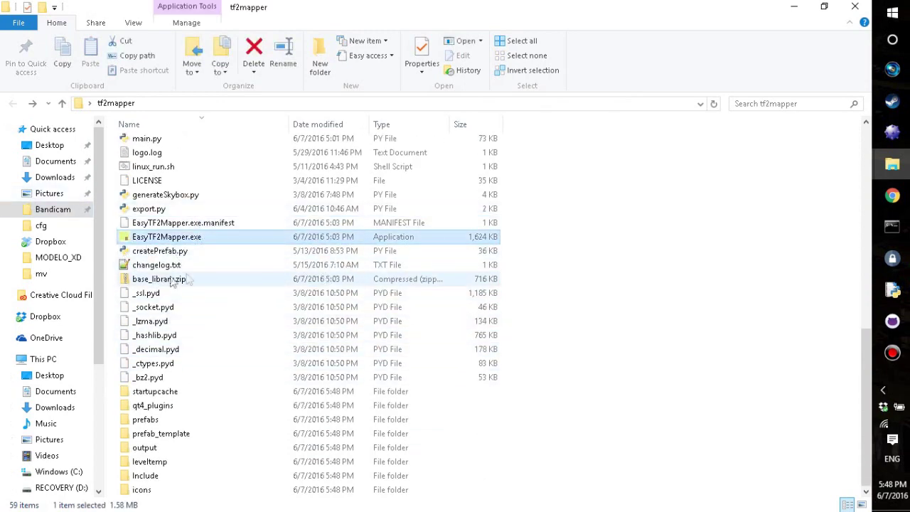
pyautogui.doubleClick(215, 240)
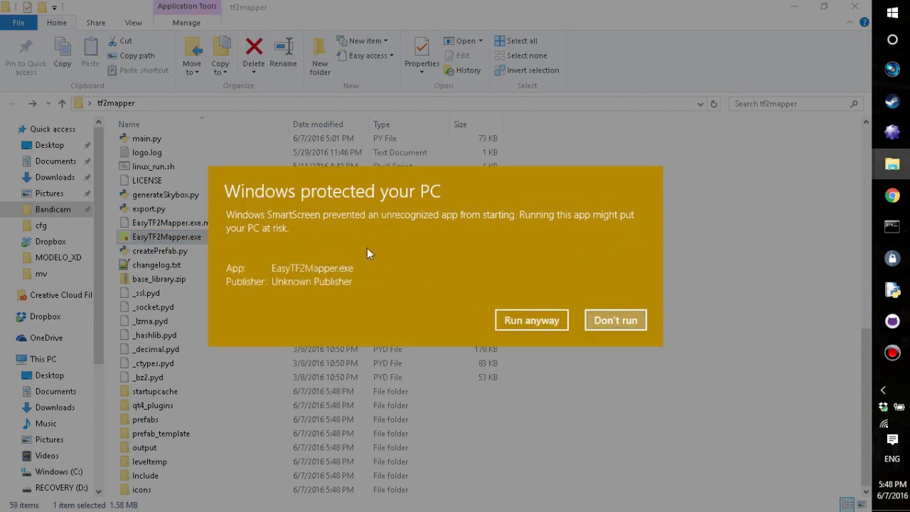
pyautogui.click(522, 323)
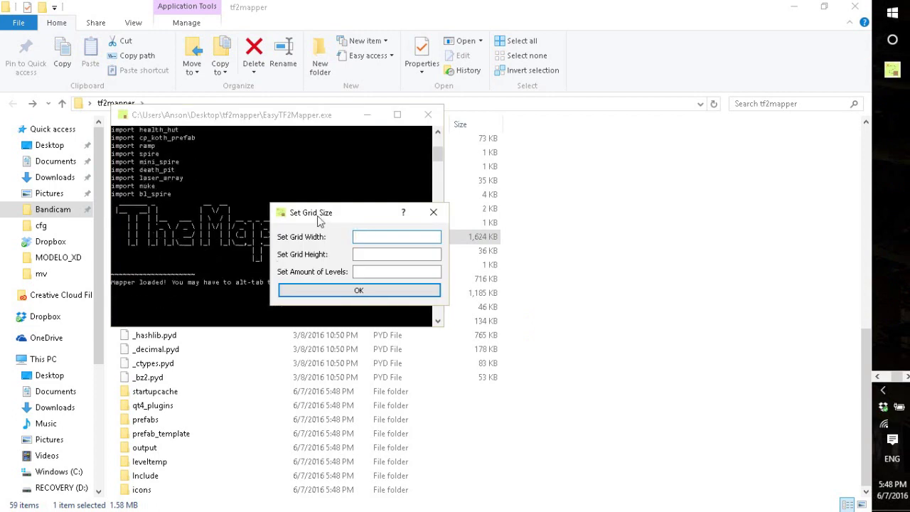
# Set the grid width to 3, the grid height to 3 and the amount of levels to 2
pyautogui.press('Tab')
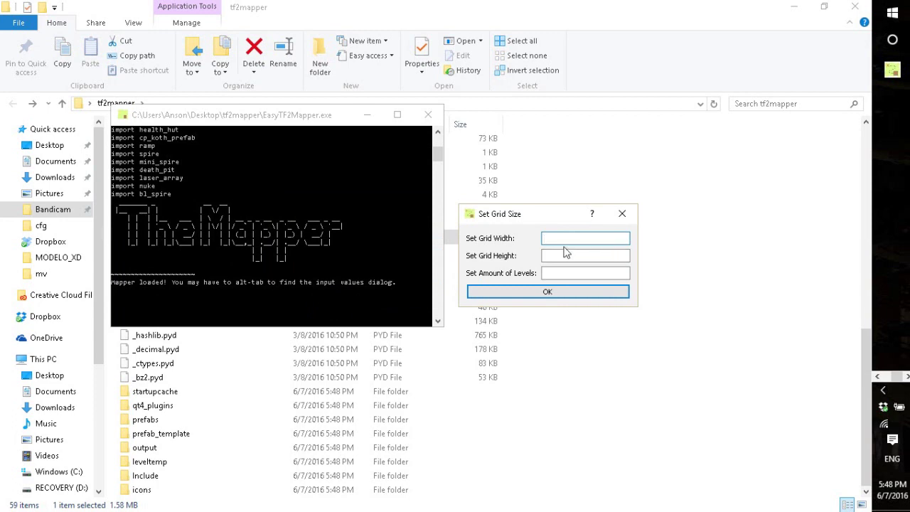
pyautogui.write('3')
pyautogui.press('Tab')
pyautogui.write('3')
pyautogui.press('Tab')
pyautogui.write('3')
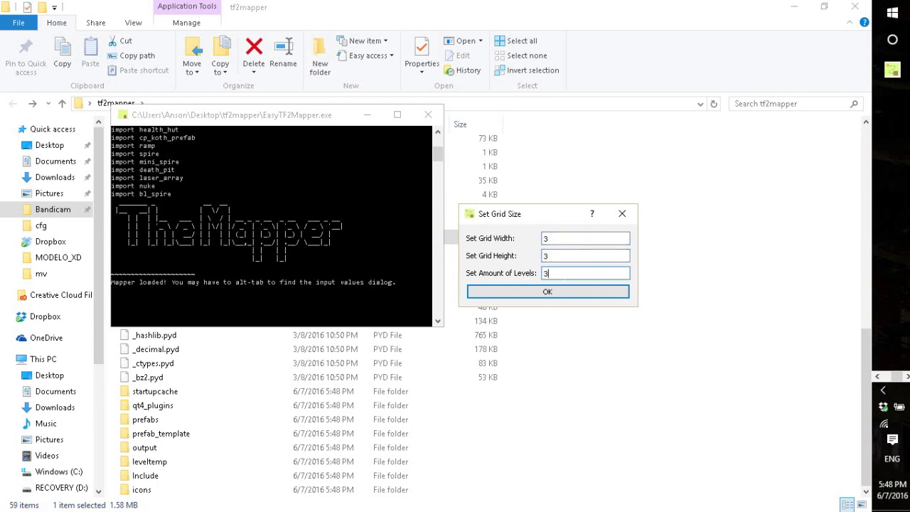
pyautogui.press('BackSpace')
pyautogui.write('2')
pyautogui.press('Tab')
pyautogui.press('Tab')
pyautogui.press('Tab')
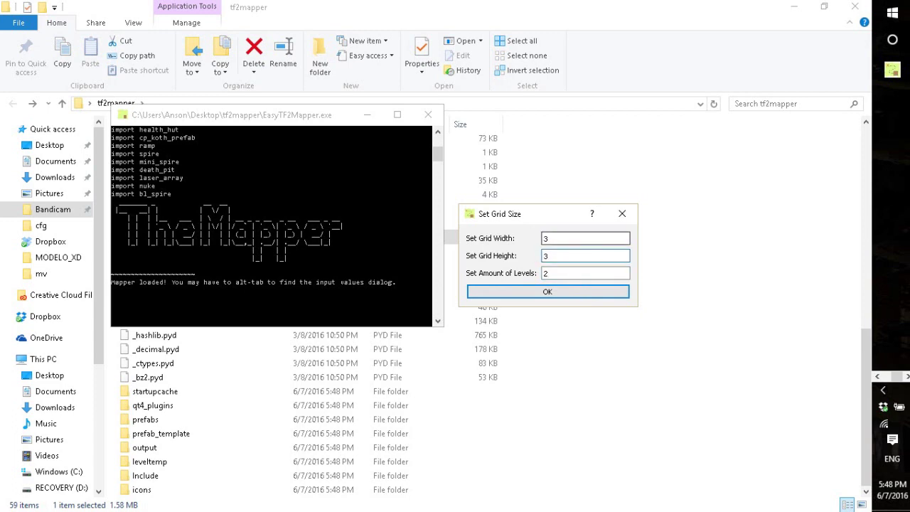
pyautogui.moveTo(559, 238); pyautogui.dragTo(510, 233)
pyautogui.click(559, 238)
pyautogui.press('Tab')
pyautogui.write('3')
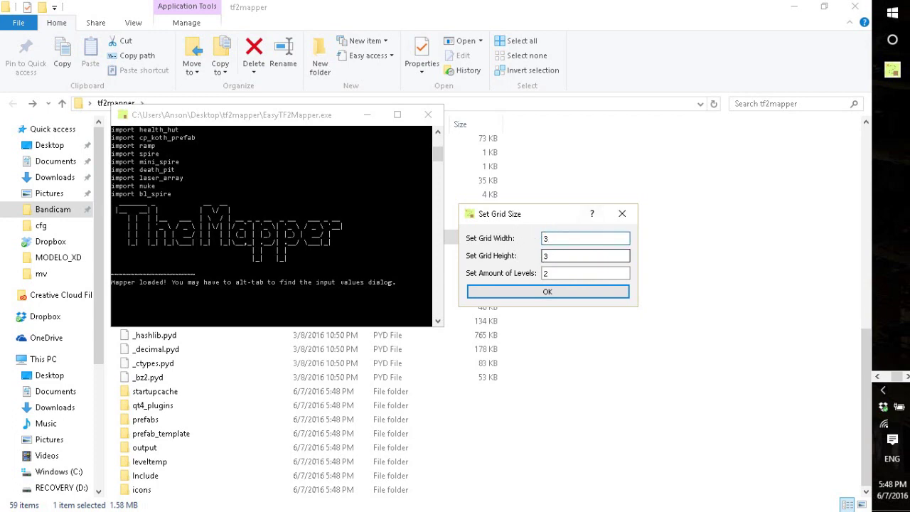
pyautogui.press('Tab')
pyautogui.press('Tab')
pyautogui.press('Tab')
pyautogui.write('3')
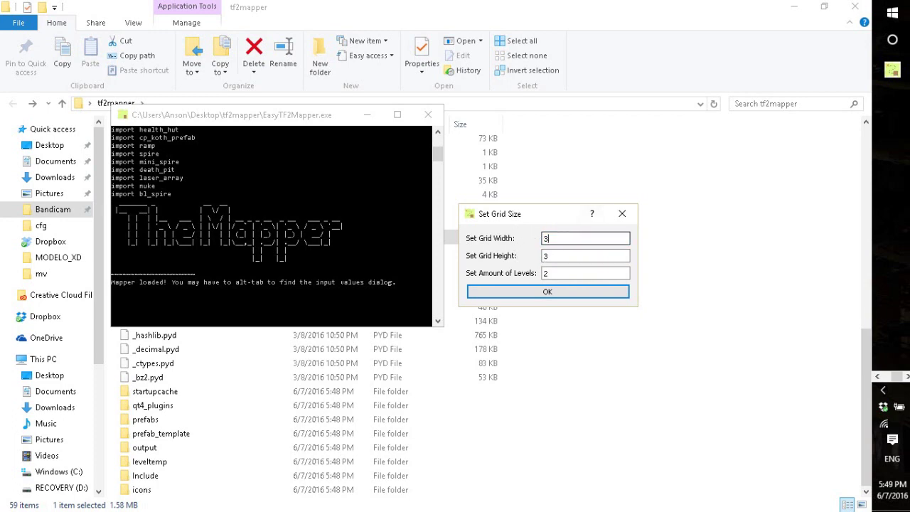
pyautogui.press('Tab')
pyautogui.write('3')
# Set both the grid width and the grid height to 5 and accept the grid size
pyautogui.moveTo(569, 239); pyautogui.dragTo(507, 244)
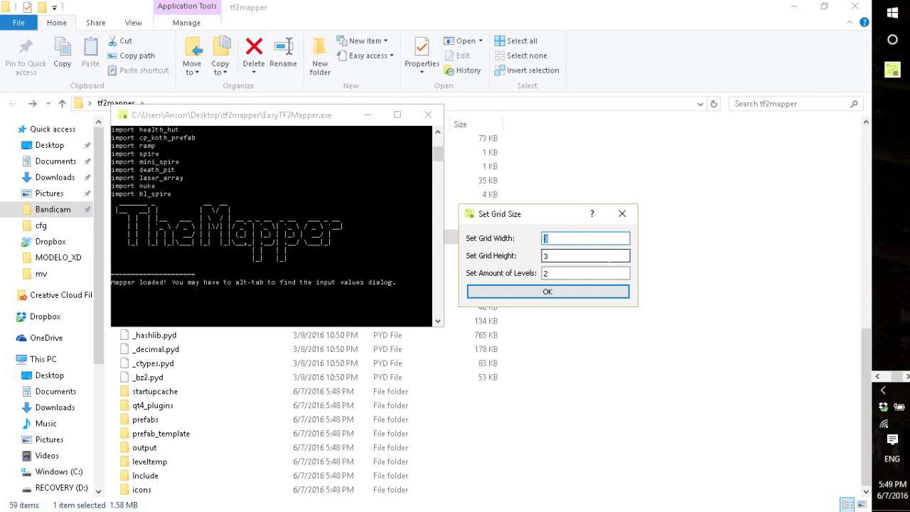
pyautogui.write('5')
pyautogui.press('Tab')
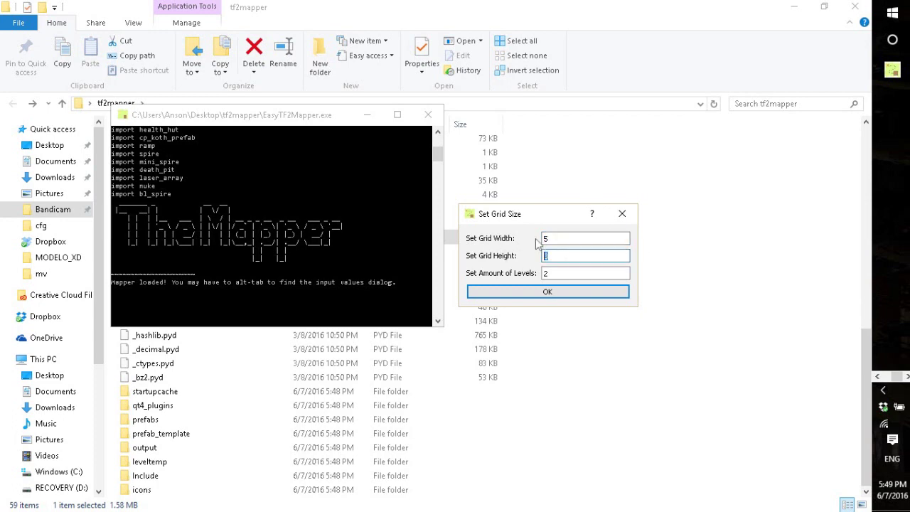
pyautogui.write('5')
pyautogui.click(523, 296)
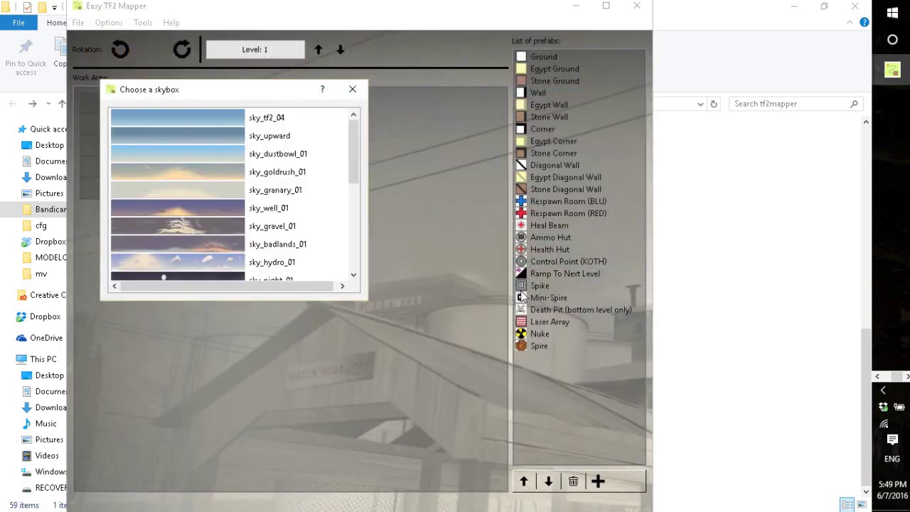
# Dismiss the skybox chooser without picking a sky and maximize the Easy TF2 Mapper window
pyautogui.click(352, 90)
pyautogui.click(352, 90)
pyautogui.moveTo(343, 6); pyautogui.dragTo(559, 56)
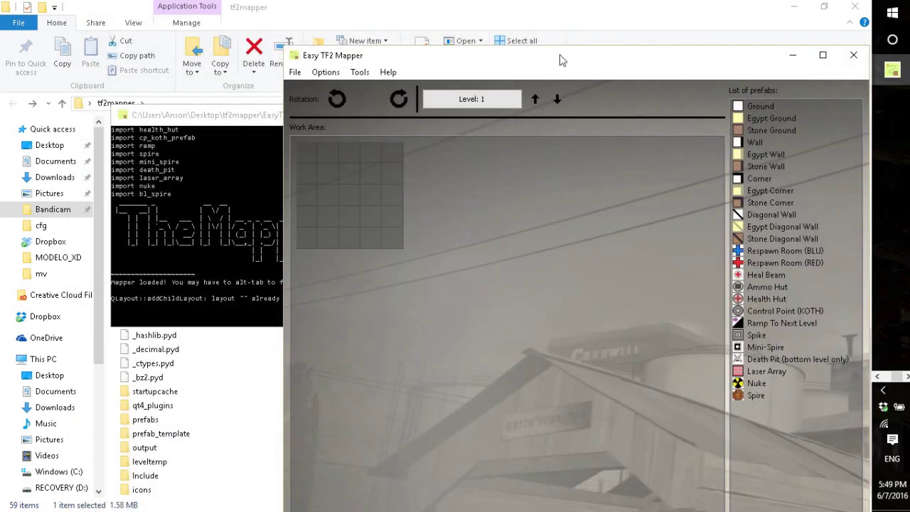
pyautogui.moveTo(489, 25); pyautogui.dragTo(478, 17)
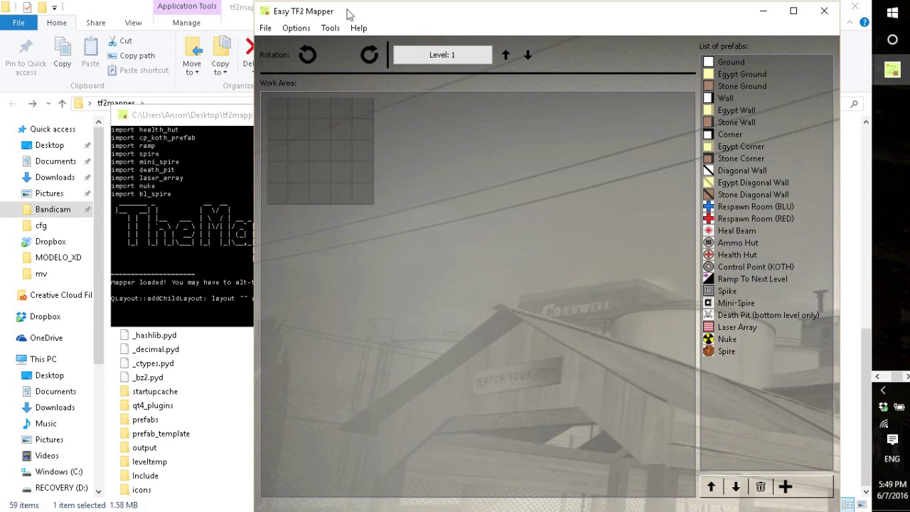
pyautogui.moveTo(361, 16); pyautogui.dragTo(340, 15)
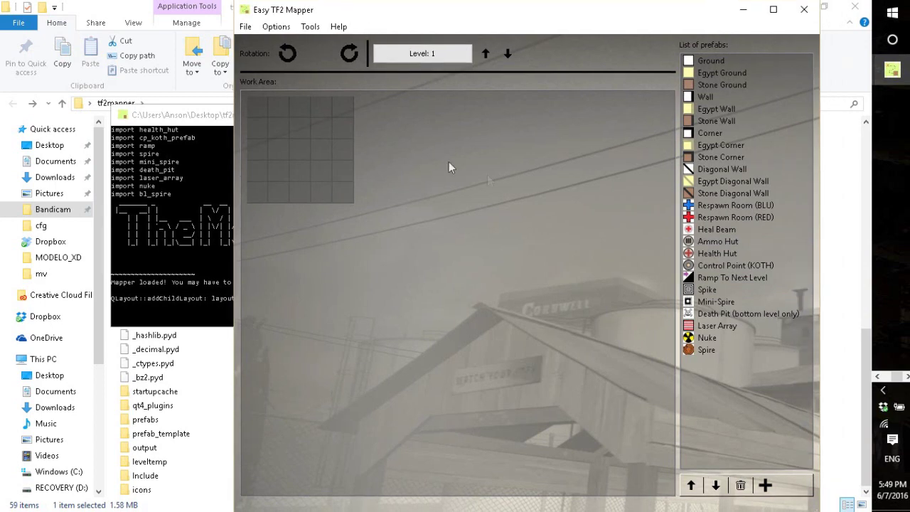
pyautogui.click(772, 14)
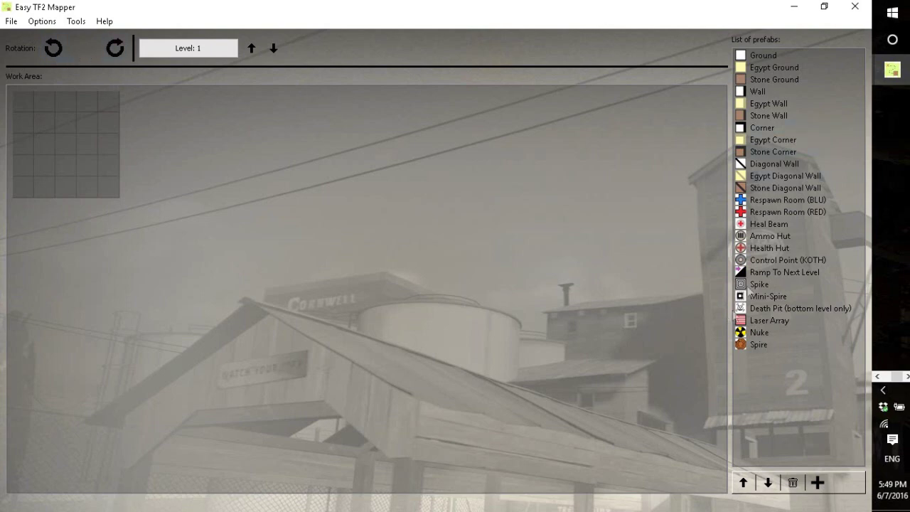
# Try rotating the Stone Corner prefab in both directions and view the list of levels without switching level
pyautogui.click(782, 152)
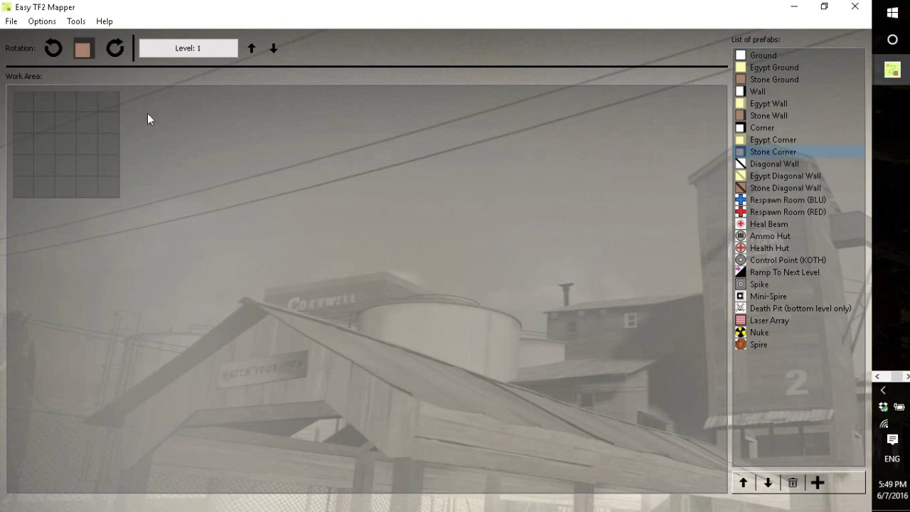
pyautogui.click(111, 59)
pyautogui.click(61, 59)
pyautogui.click(205, 57)
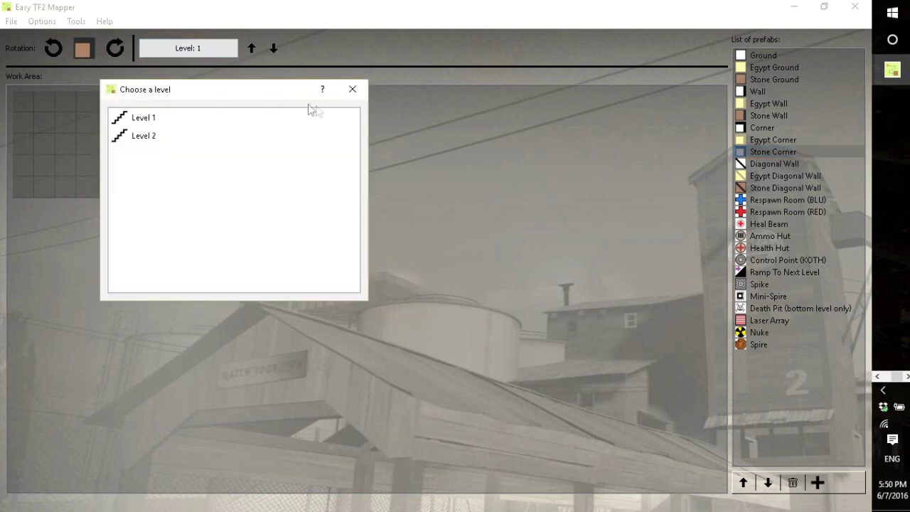
pyautogui.click(354, 87)
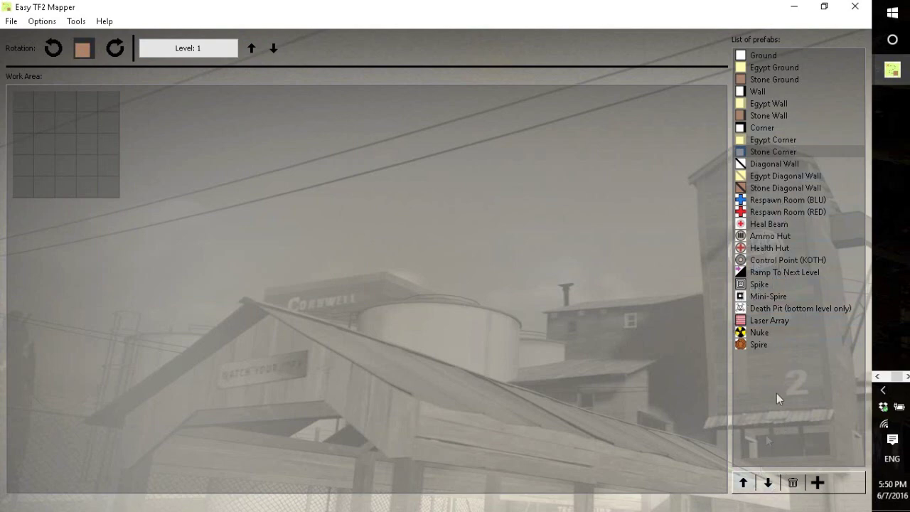
# Examine the prefab creation options and leave without creating a prefab
pyautogui.click(787, 199)
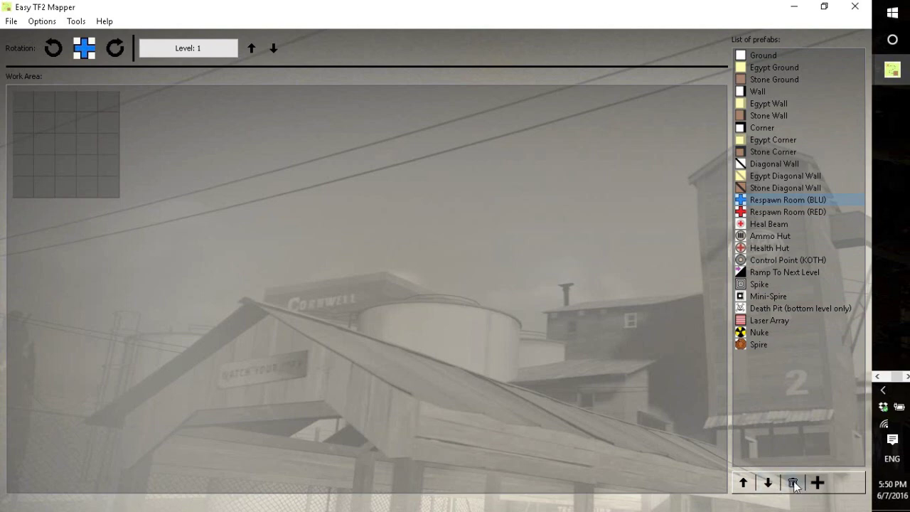
pyautogui.click(779, 345)
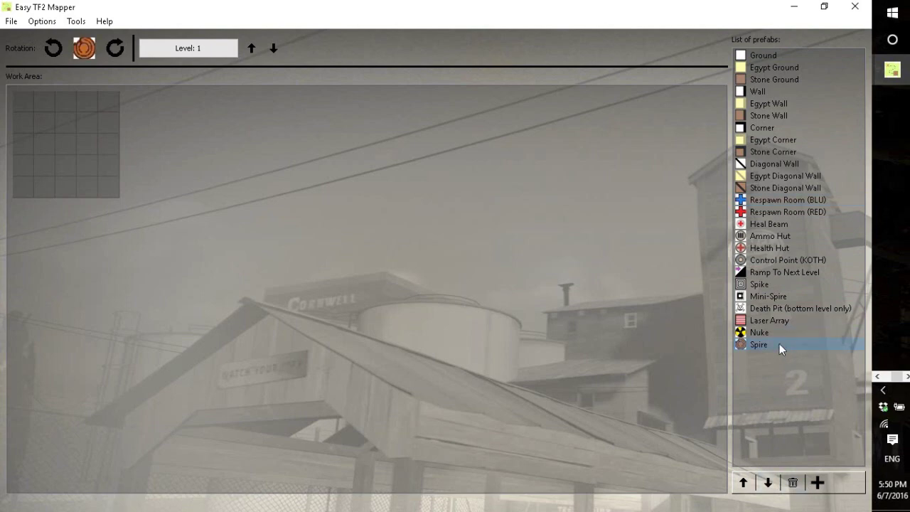
pyautogui.click(820, 484)
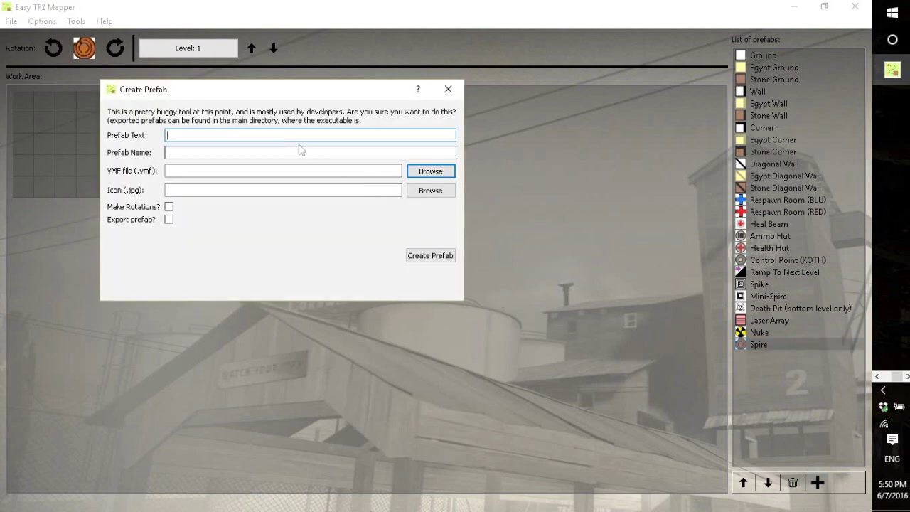
pyautogui.click(449, 89)
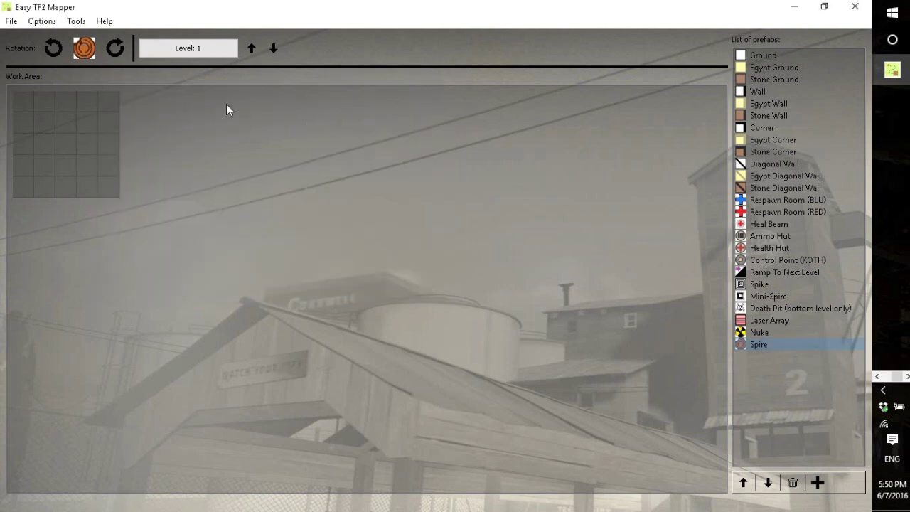
# Place Respawn Room (RED) at the left end of the grid's middle row and Respawn Room (BLU) at its right end
pyautogui.click(119, 55)
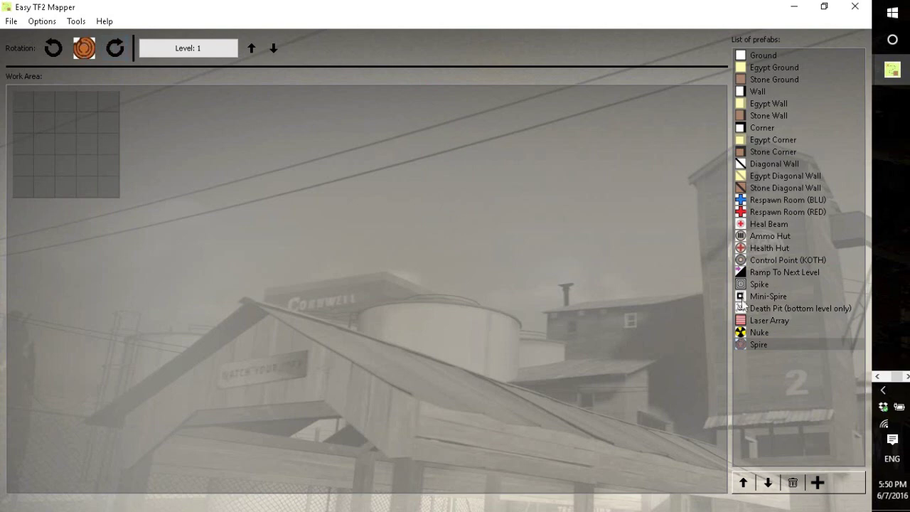
pyautogui.click(786, 295)
pyautogui.click(776, 188)
pyautogui.click(768, 212)
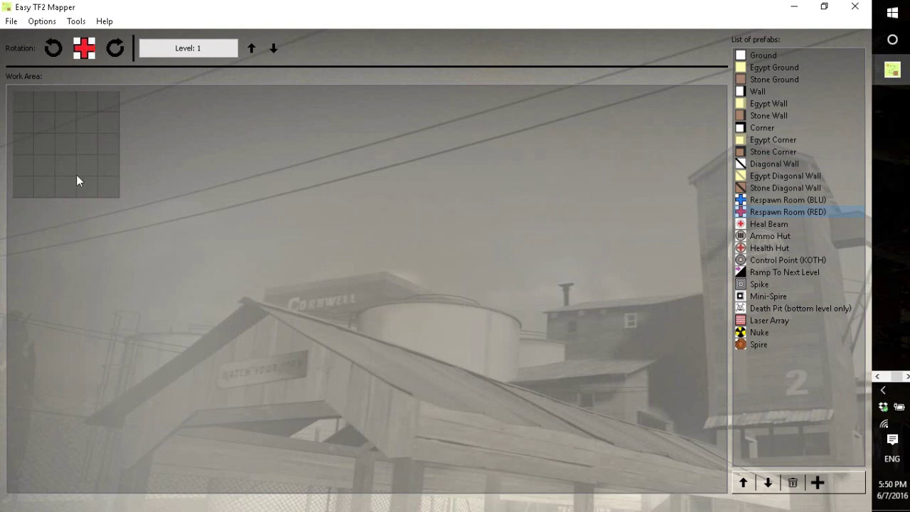
pyautogui.click(22, 145)
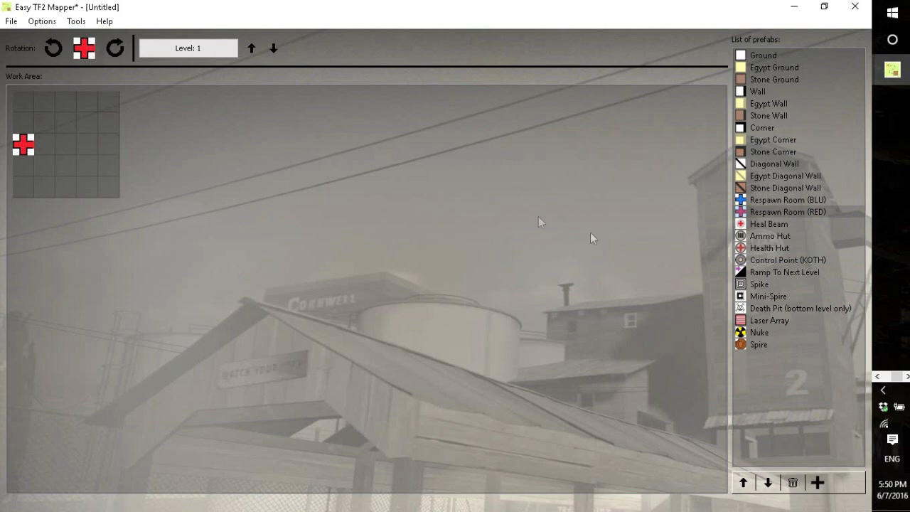
pyautogui.click(766, 202)
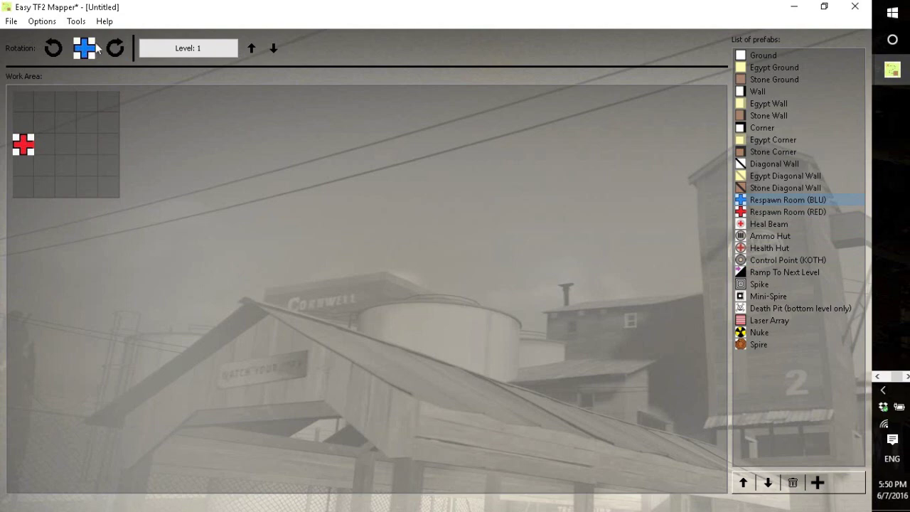
pyautogui.click(113, 142)
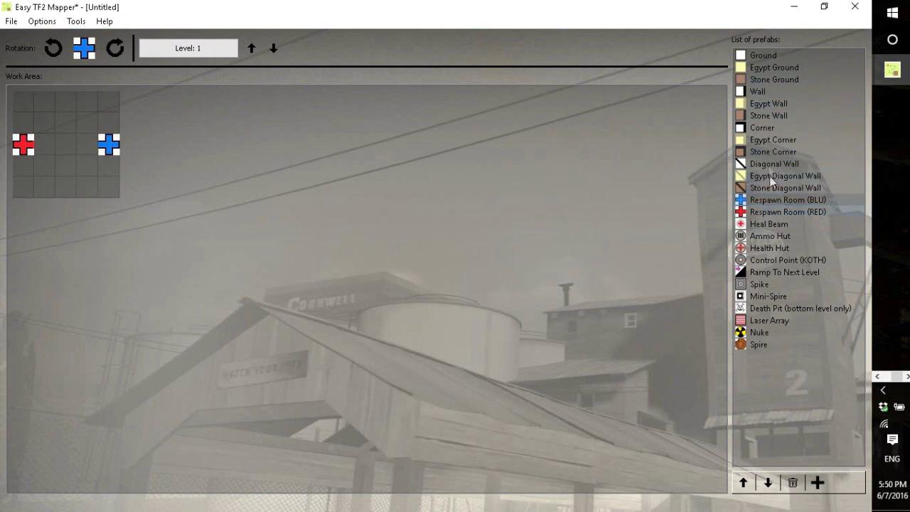
# Place a Stone Corner in each of the grid's four corner cells, rotating each one so its walls face outward
pyautogui.click(761, 151)
pyautogui.click(19, 188)
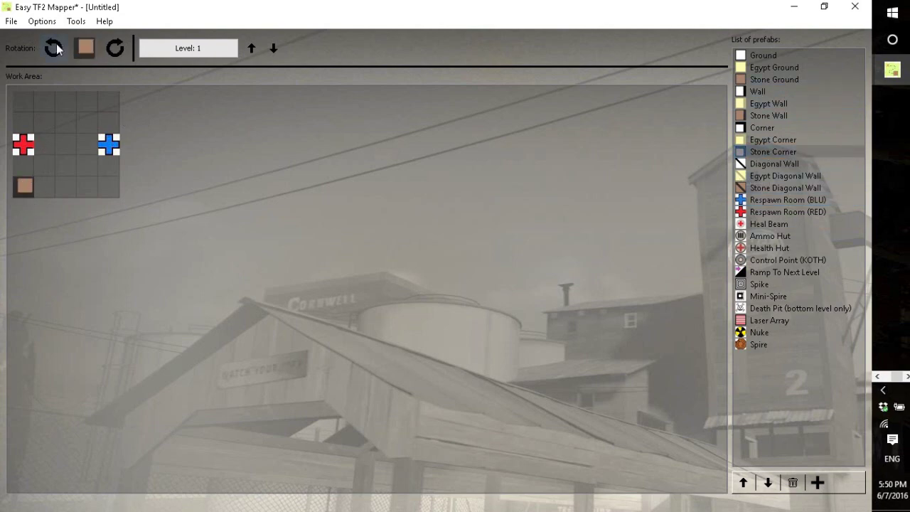
pyautogui.click(53, 47)
pyautogui.click(107, 189)
pyautogui.click(54, 48)
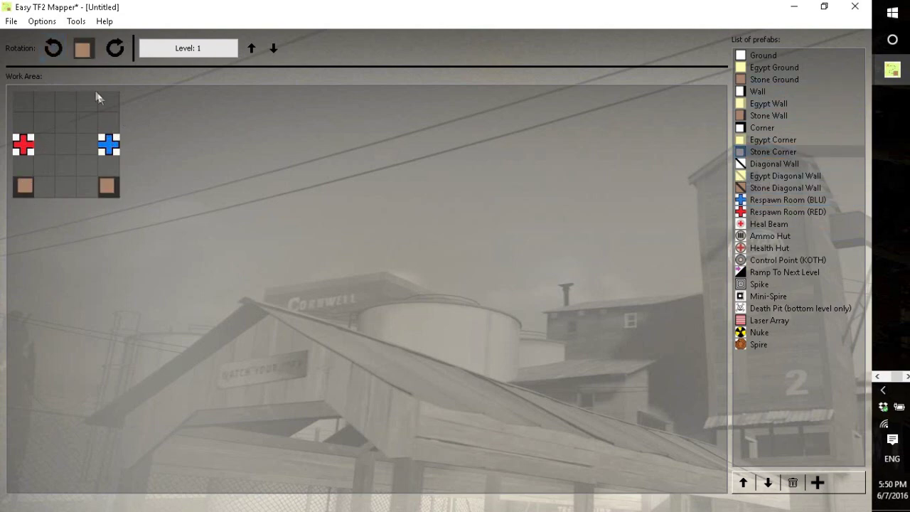
pyautogui.click(107, 102)
pyautogui.click(53, 48)
pyautogui.click(24, 103)
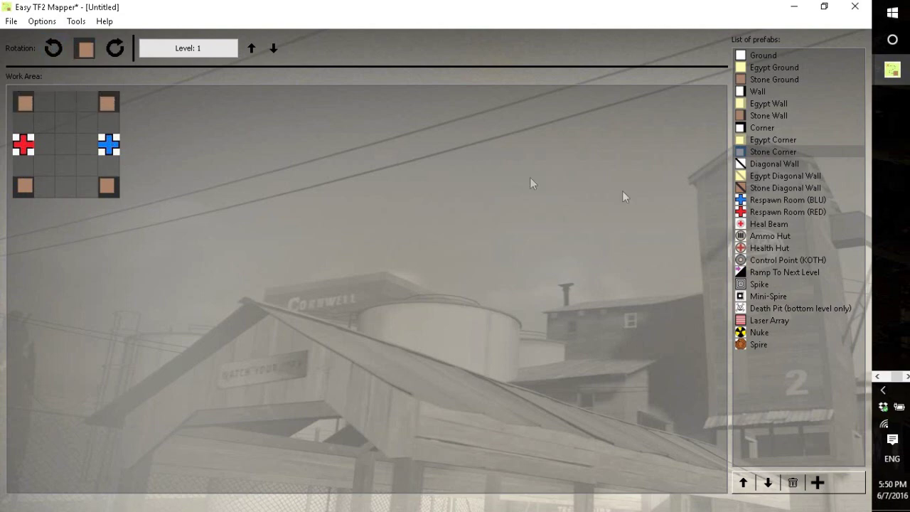
# Fill the grid's top edge with Stone Wall and add rotated Stone Walls above and below the BLU respawn room
pyautogui.click(758, 115)
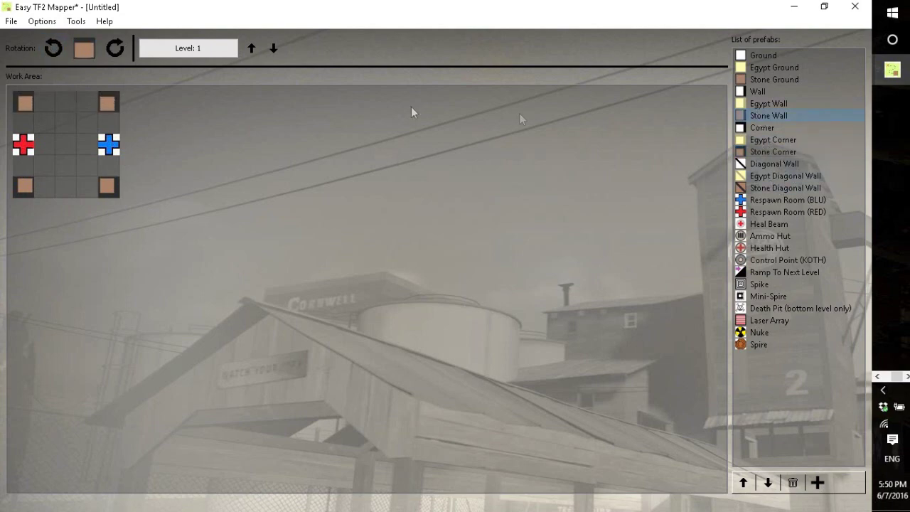
pyautogui.click(44, 103)
pyautogui.click(65, 103)
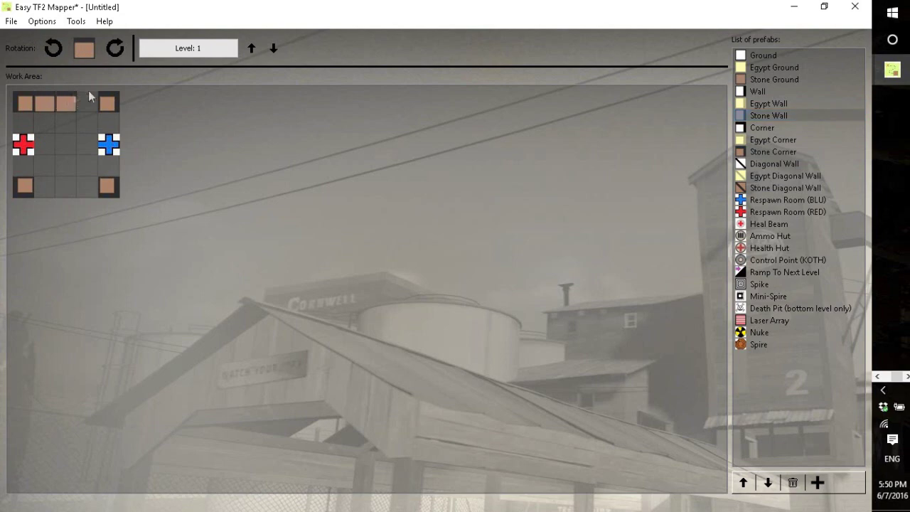
pyautogui.click(114, 50)
pyautogui.click(109, 126)
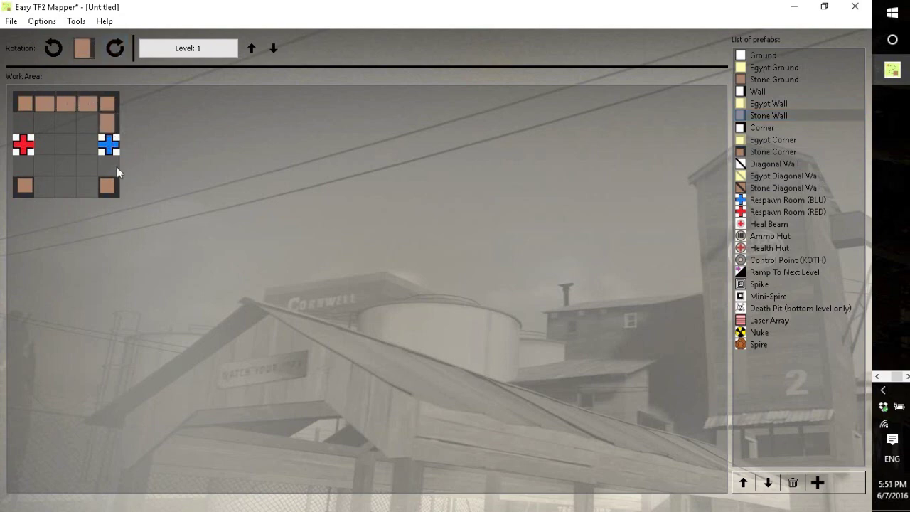
pyautogui.click(113, 167)
# Fill the grid's bottom edge with Stone Wall and add rotated Stone Walls above and below the RED respawn room
pyautogui.click(113, 52)
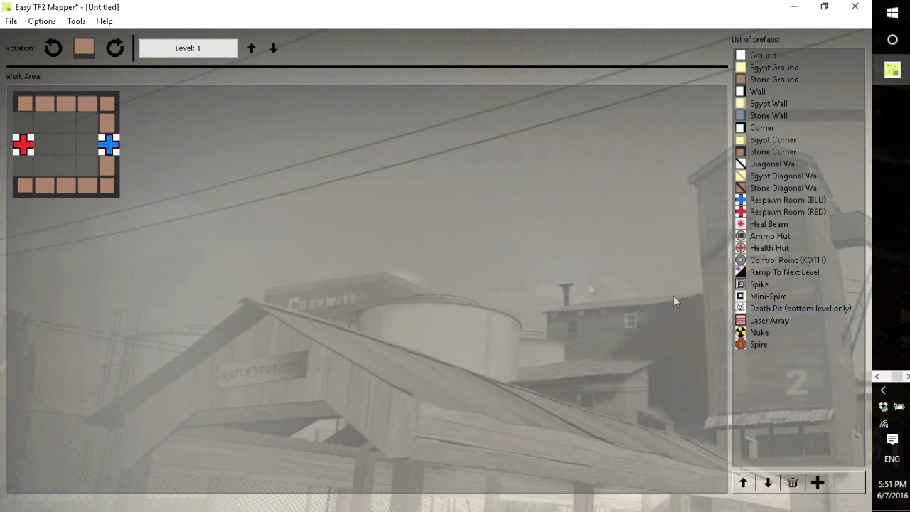
pyautogui.click(115, 49)
pyautogui.click(24, 165)
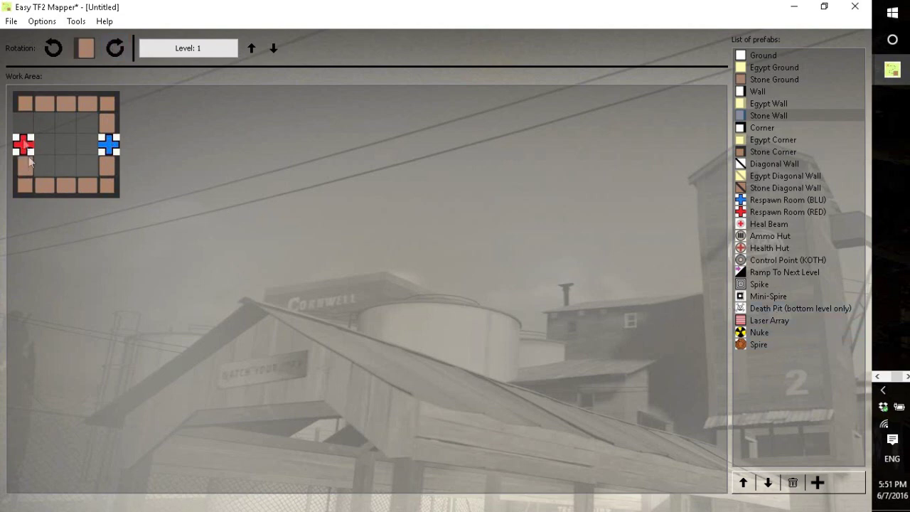
pyautogui.click(25, 123)
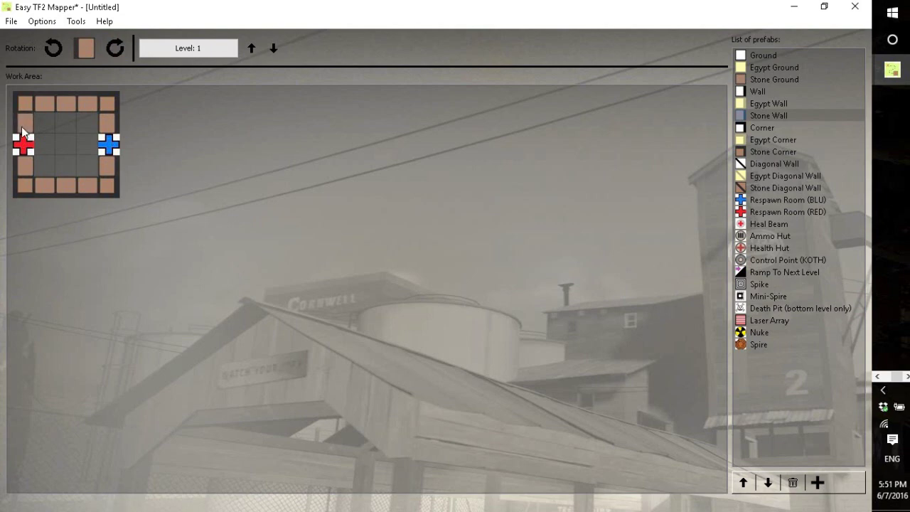
# Place a Control Point (KOTH) in the center cell of the grid
pyautogui.click(781, 260)
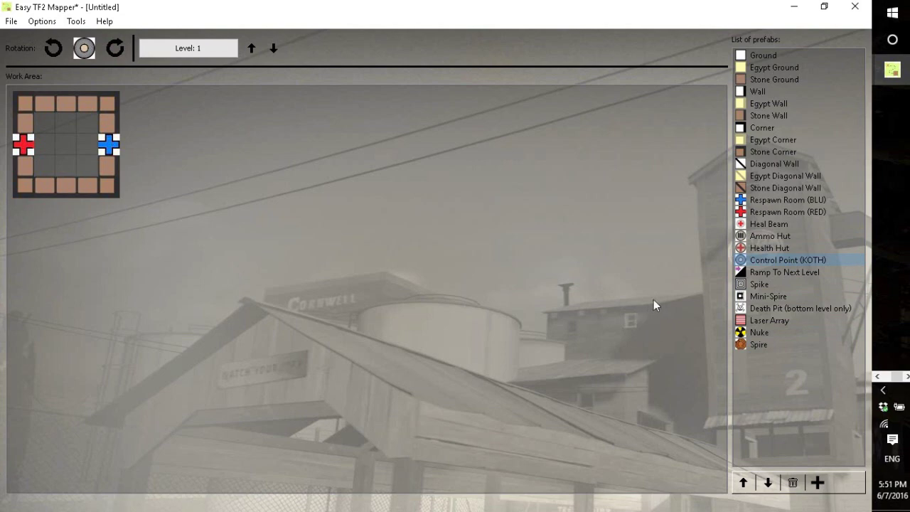
pyautogui.click(69, 142)
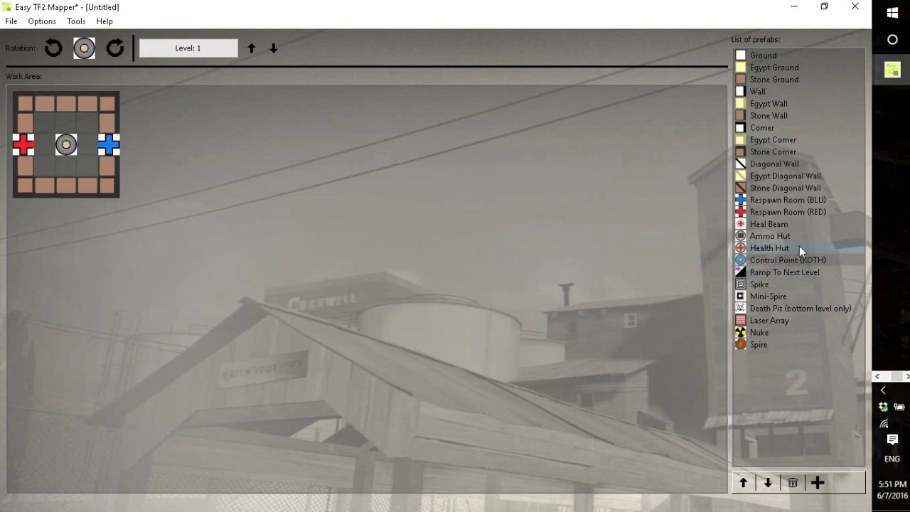
# Place Heal Beams in the two cells diagonally up-left and down-right of the control point
pyautogui.click(781, 247)
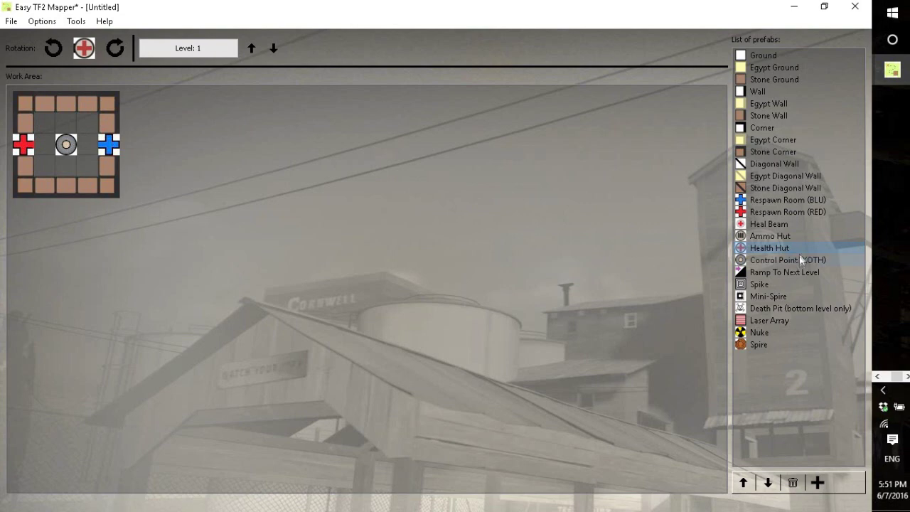
pyautogui.click(766, 237)
pyautogui.click(760, 248)
pyautogui.click(771, 238)
pyautogui.click(778, 224)
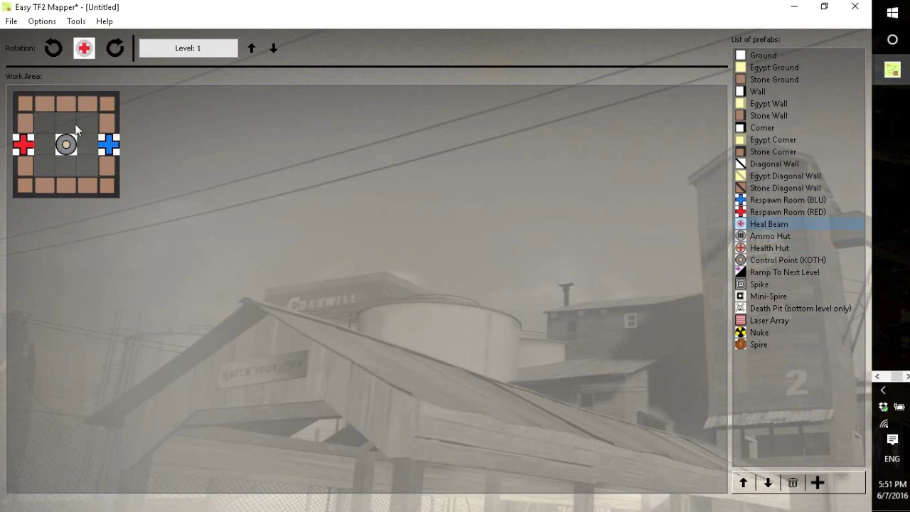
pyautogui.click(87, 168)
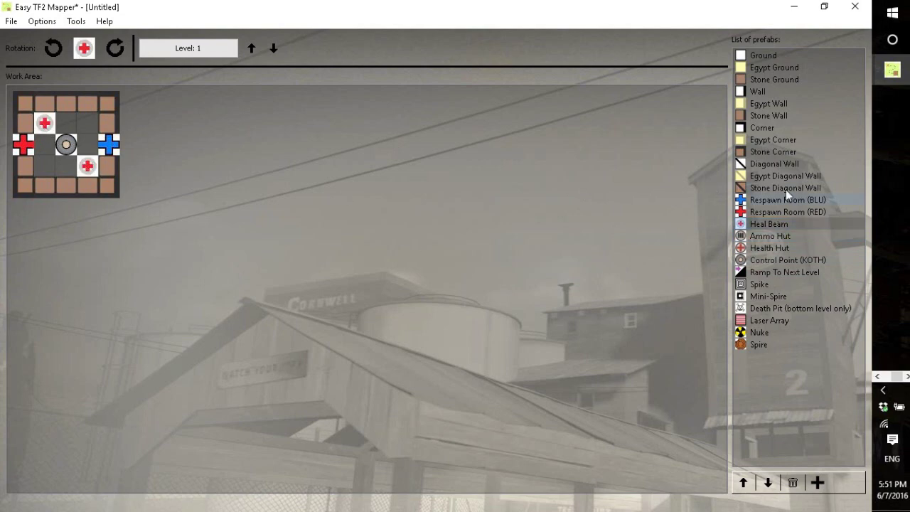
# Fill the remaining empty cells around the control point on Level 1 with Stone Ground
pyautogui.click(747, 81)
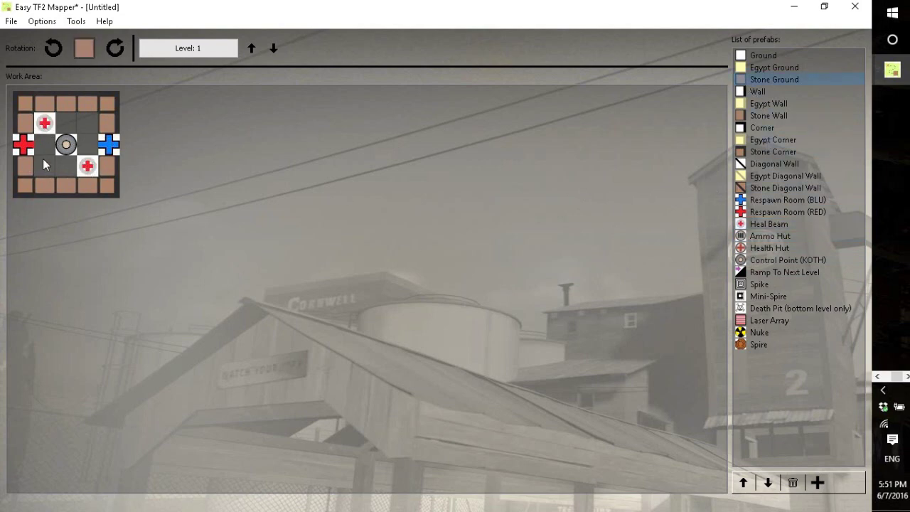
pyautogui.click(42, 160)
pyautogui.click(45, 147)
pyautogui.click(62, 166)
pyautogui.click(86, 146)
pyautogui.click(74, 123)
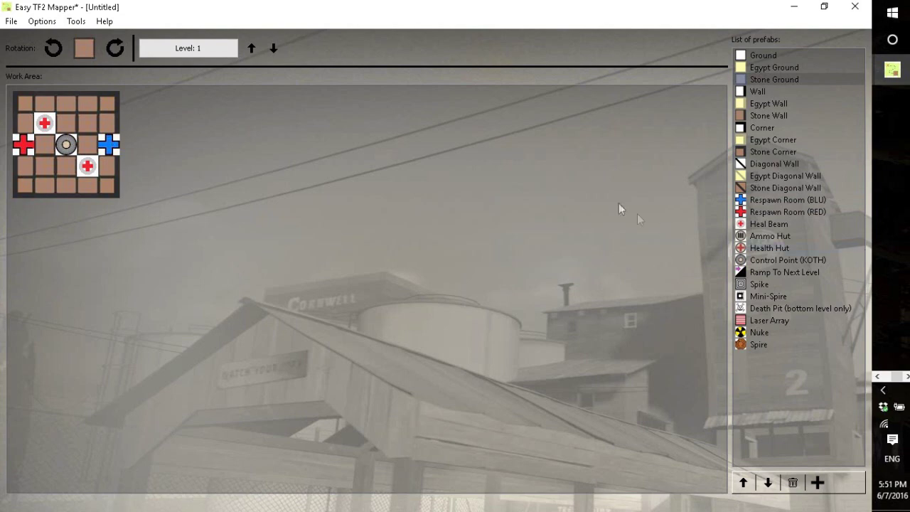
# Place a Ramp To Next Level in the Level 1 cell diagonally up-right of the control point
pyautogui.click(773, 274)
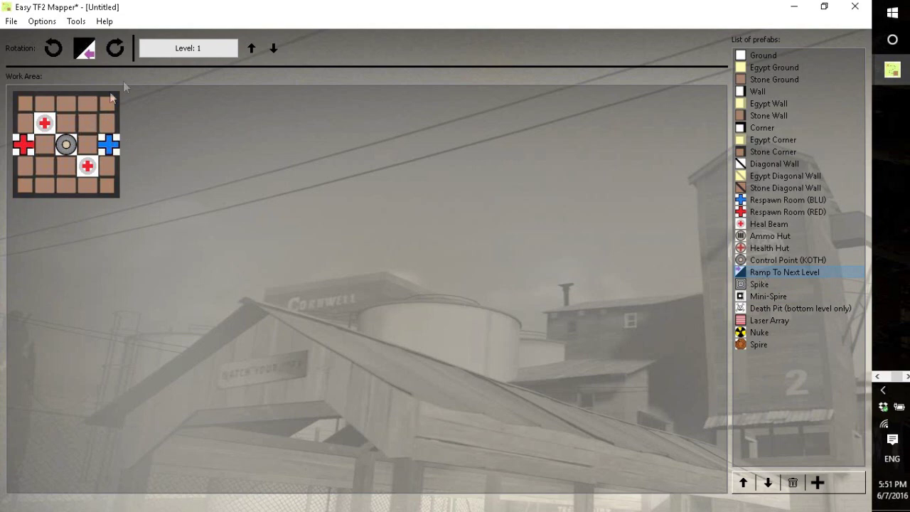
pyautogui.click(252, 48)
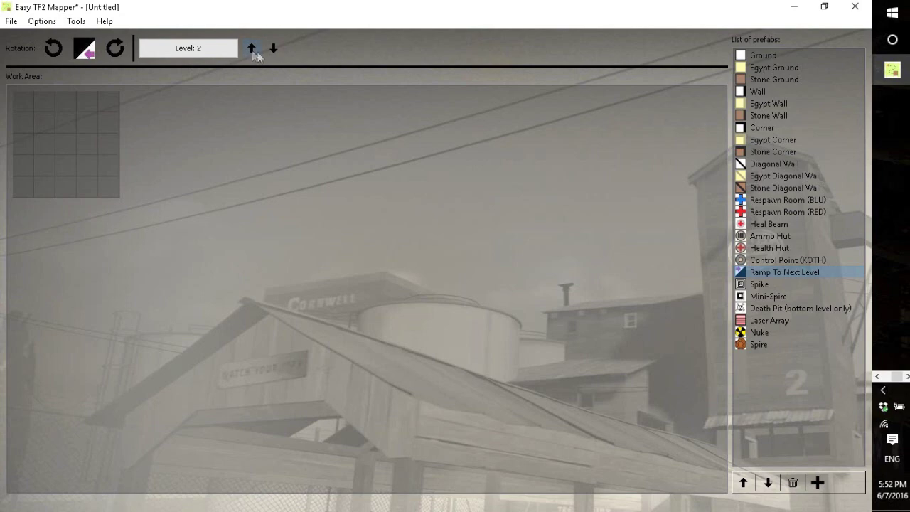
pyautogui.click(273, 48)
pyautogui.click(253, 49)
pyautogui.click(273, 48)
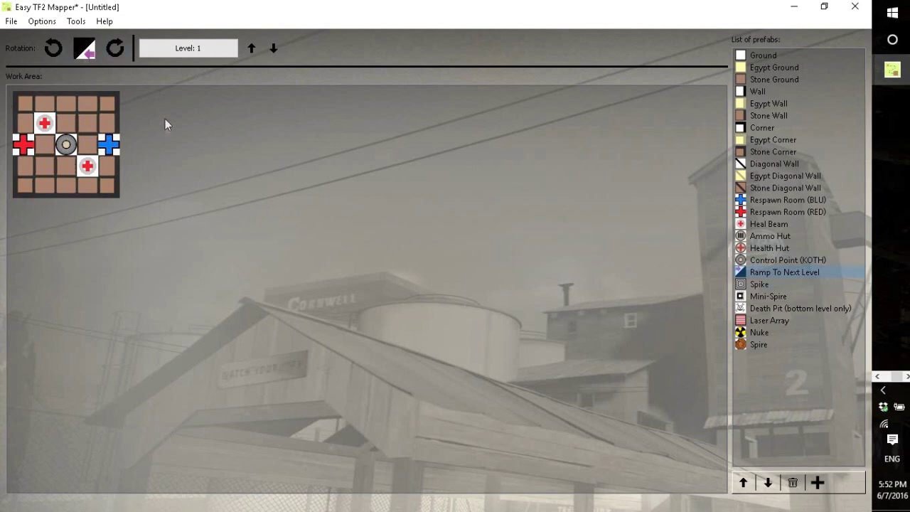
pyautogui.click(93, 122)
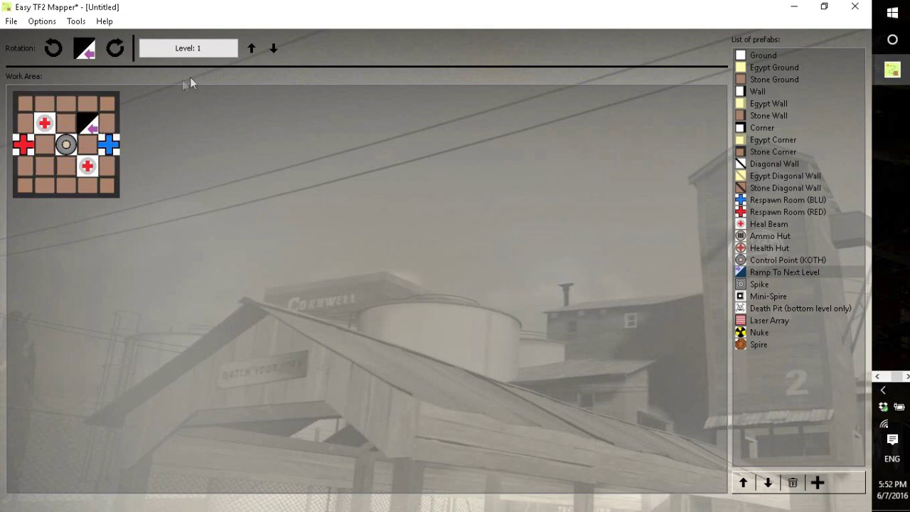
# On Level 2, place Stone Ground in the eight cells surrounding the empty cell above the ramp
pyautogui.click(251, 48)
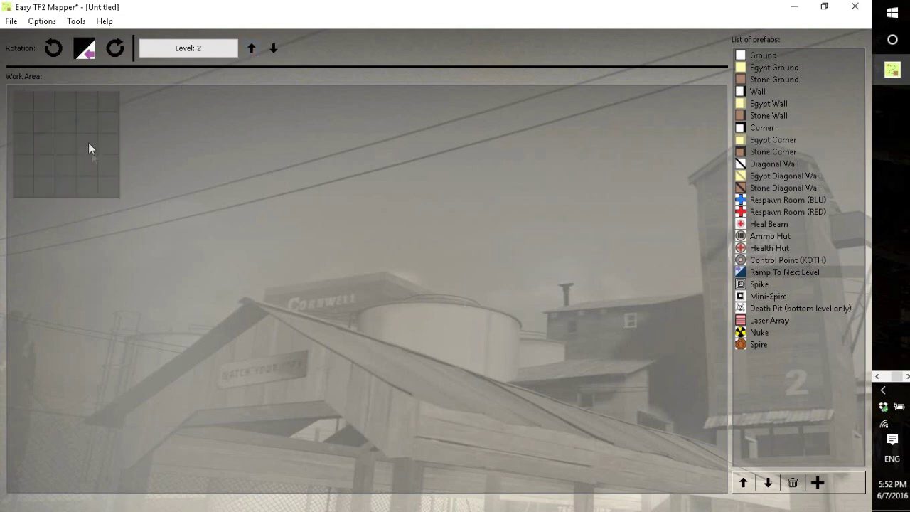
pyautogui.click(756, 78)
pyautogui.click(67, 123)
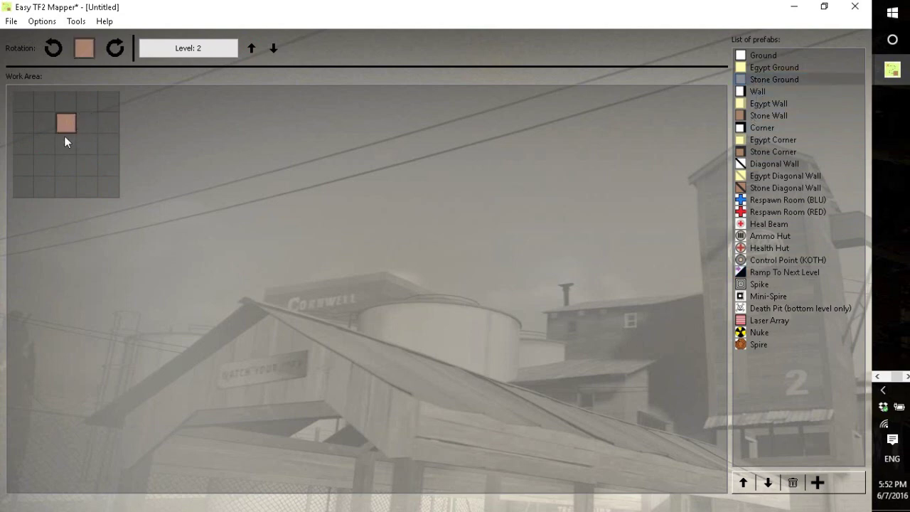
pyautogui.click(109, 125)
pyautogui.click(108, 103)
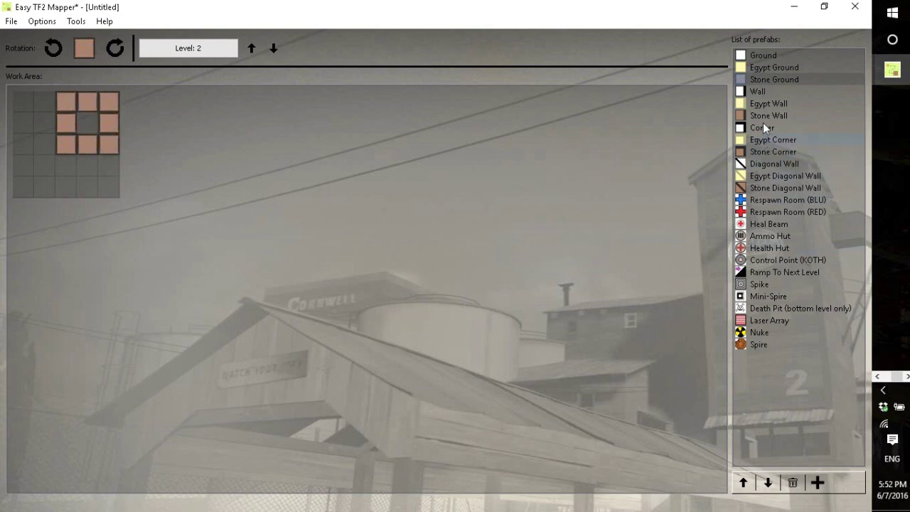
# On Level 2, put a rotated Stone Corner in the top-right cell and replace the adjoining outer-edge ground with outward-facing Stone Walls
pyautogui.click(758, 152)
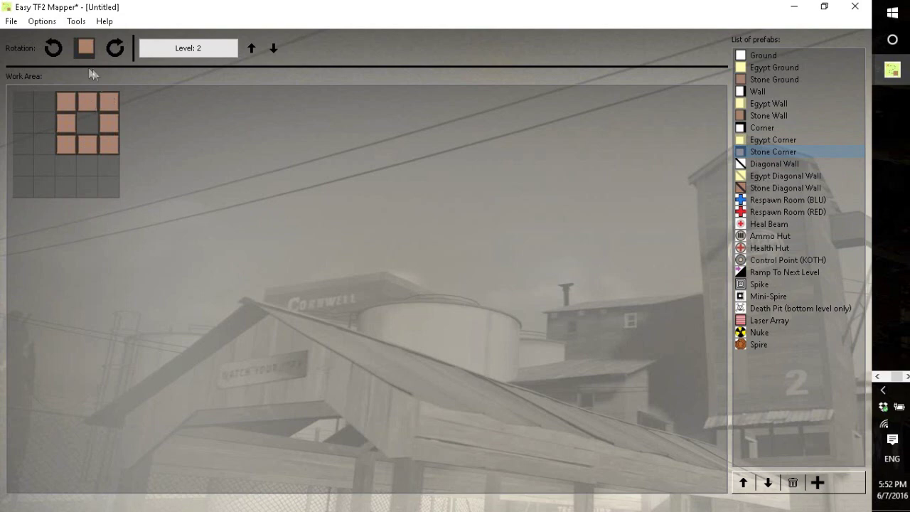
pyautogui.click(115, 49)
pyautogui.click(107, 97)
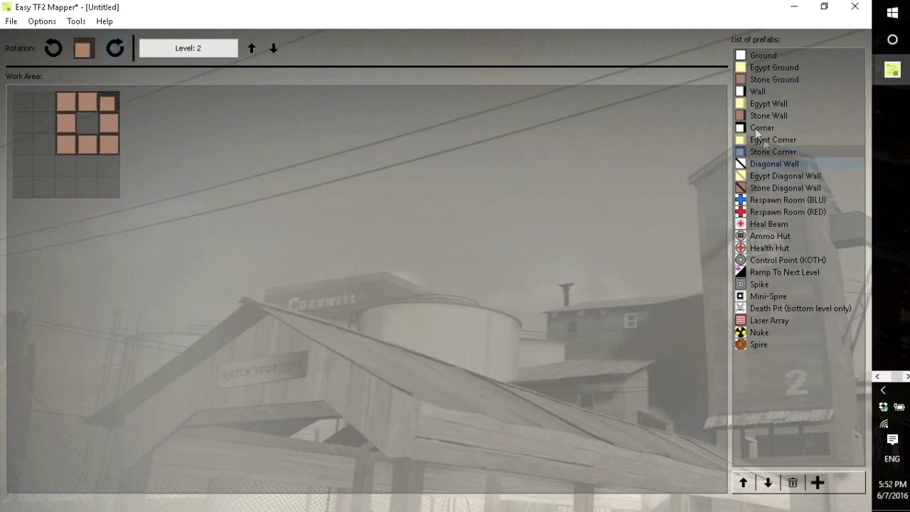
pyautogui.click(768, 115)
pyautogui.click(57, 48)
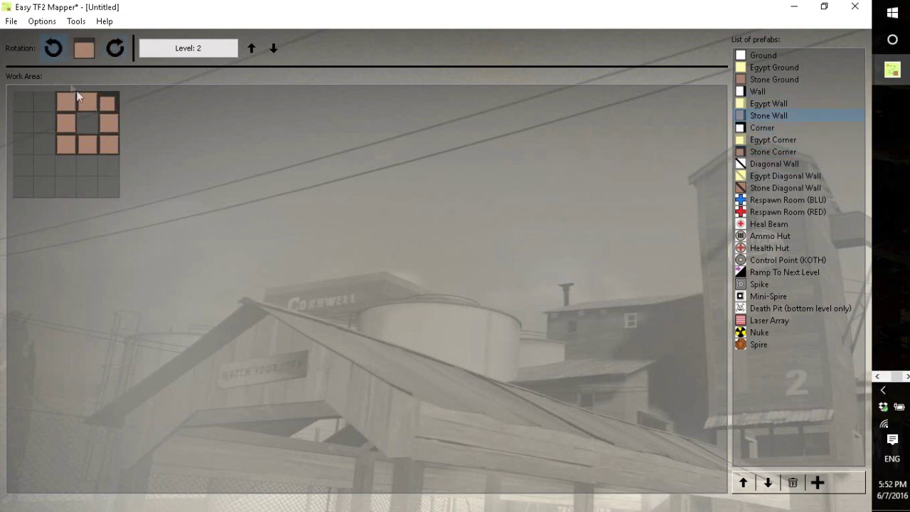
pyautogui.click(84, 100)
pyautogui.click(115, 47)
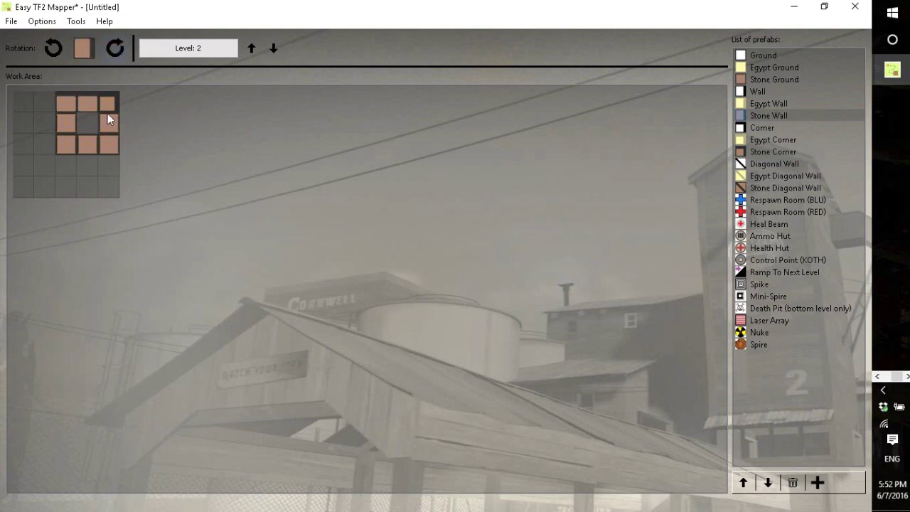
# Place Ammo Huts in the second column's top two cells and Health Huts in the fourth row's last two cells
pyautogui.click(769, 237)
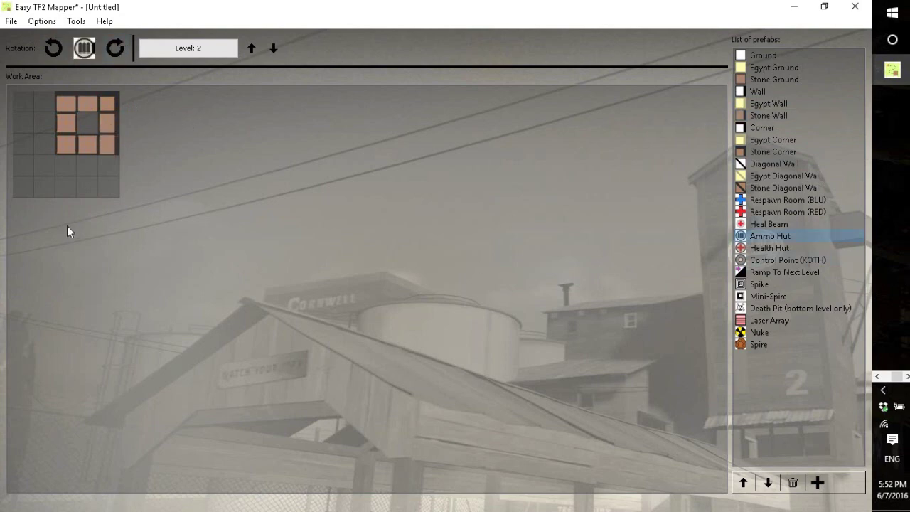
pyautogui.click(44, 102)
pyautogui.click(42, 122)
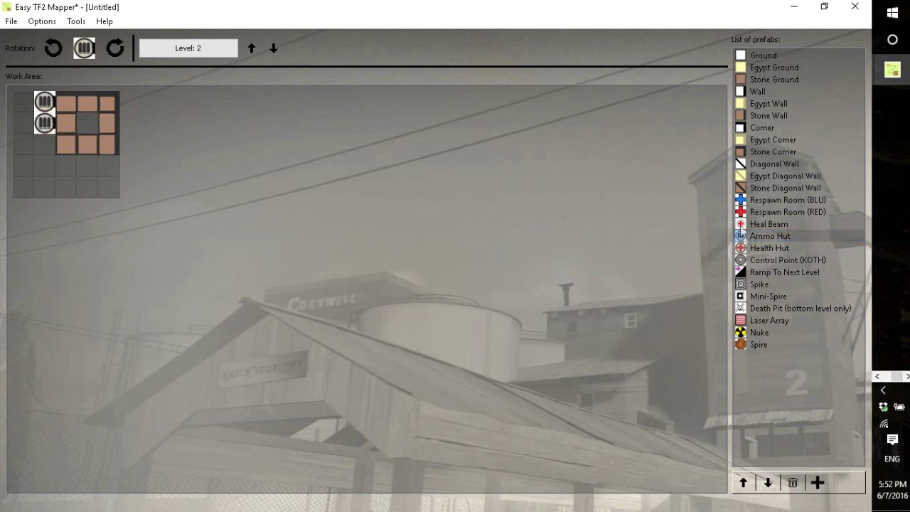
pyautogui.click(770, 248)
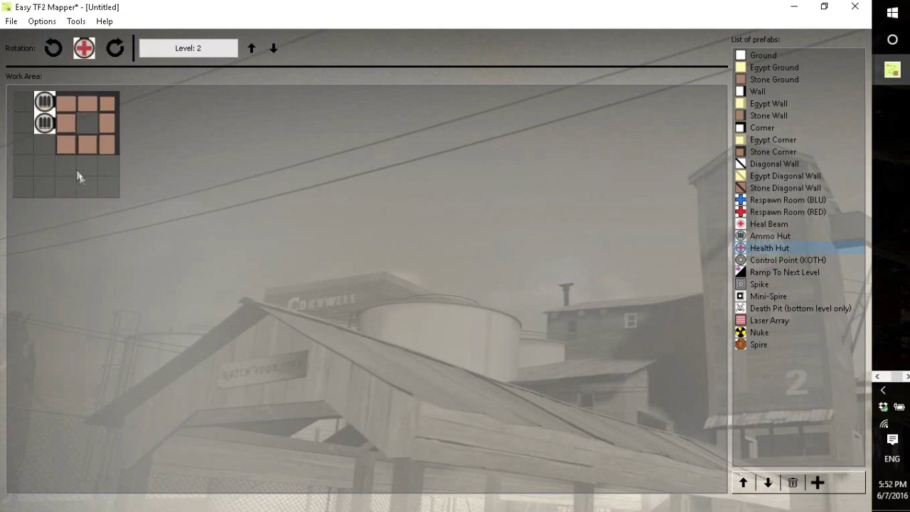
pyautogui.click(87, 166)
pyautogui.click(109, 166)
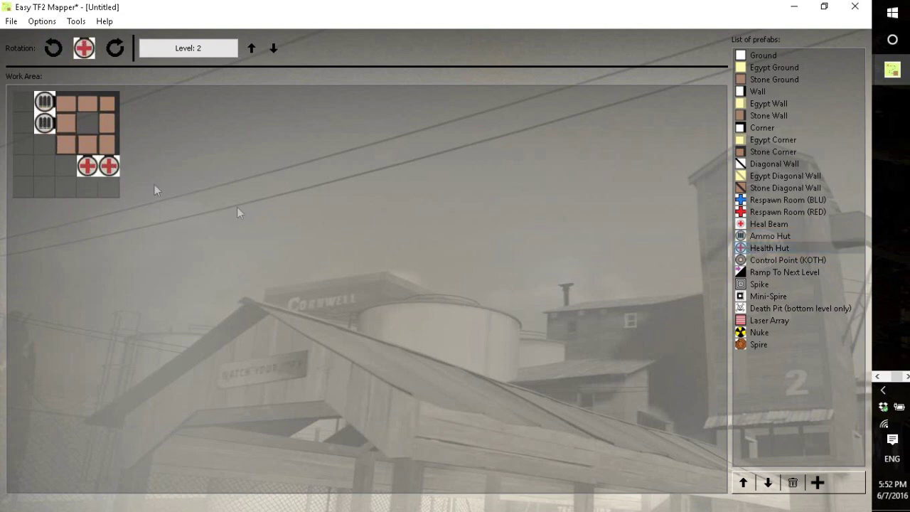
# Place Stone Walls in the cell left of the Health Huts and the cell below the Ammo Huts
pyautogui.click(754, 116)
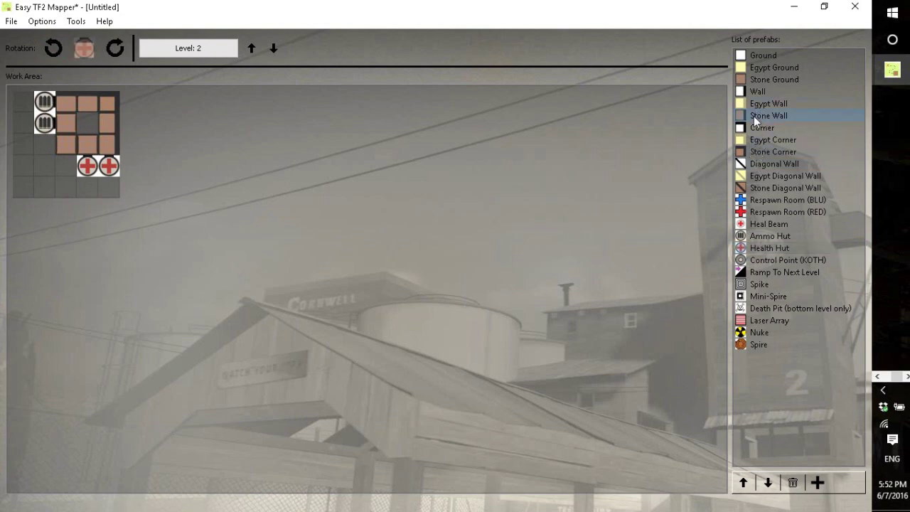
pyautogui.click(65, 165)
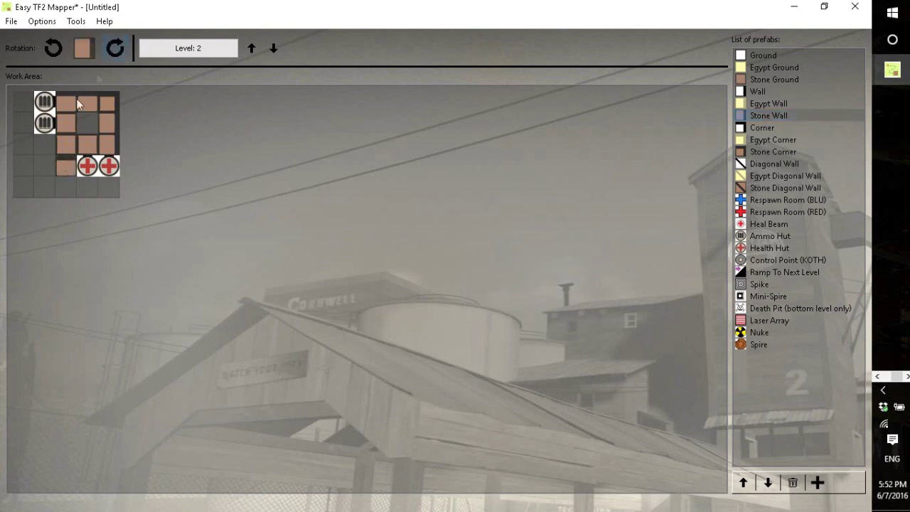
pyautogui.click(45, 144)
# Replace the walls below the Ammo Huts and left of the Health Huts with Stone Corners
pyautogui.click(772, 152)
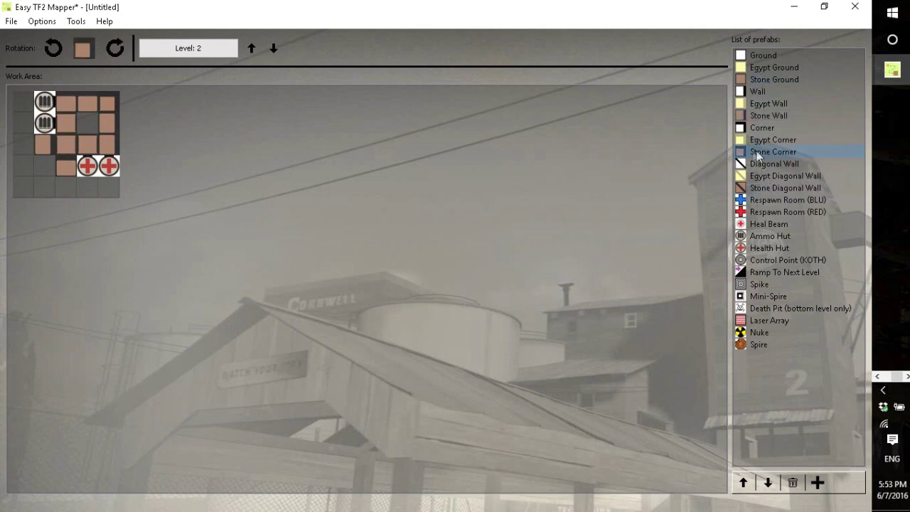
pyautogui.click(45, 145)
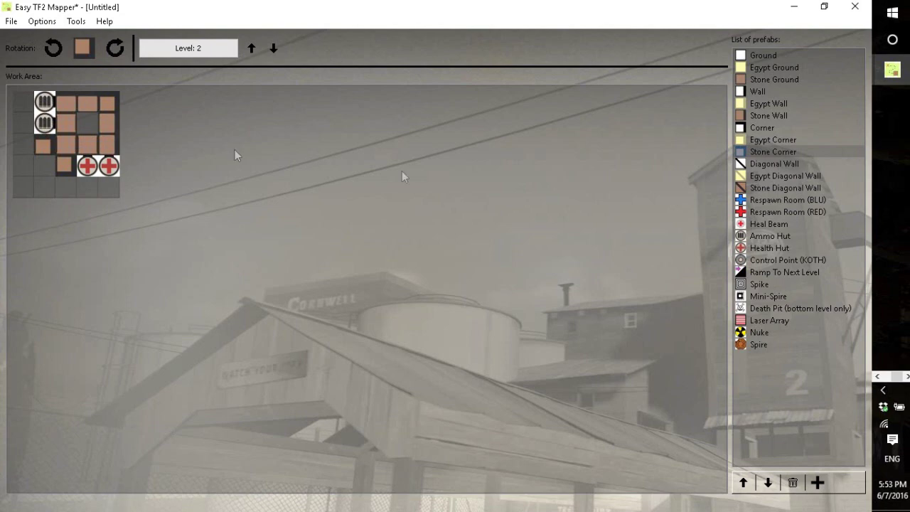
# Place Stone Walls in the two cells below the Health Huts, rotated so their walls face the huts
pyautogui.click(769, 115)
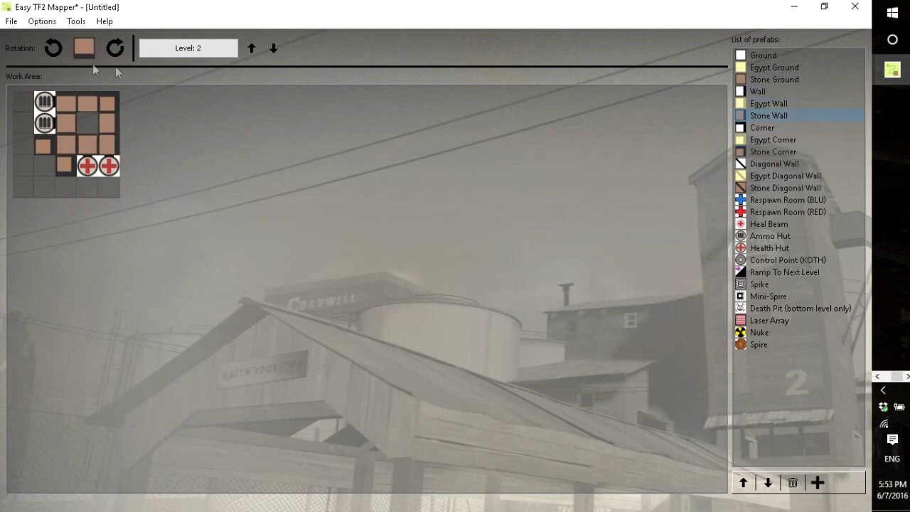
pyautogui.click(86, 188)
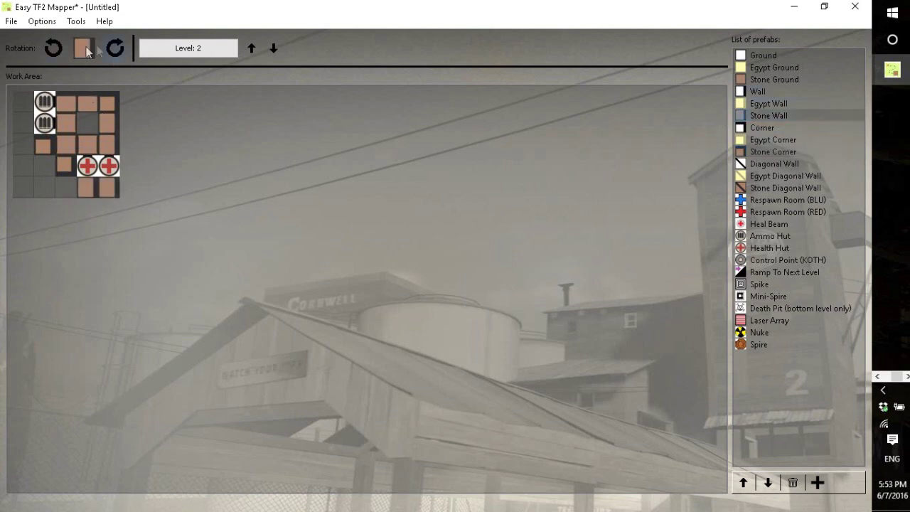
pyautogui.click(54, 48)
pyautogui.click(87, 186)
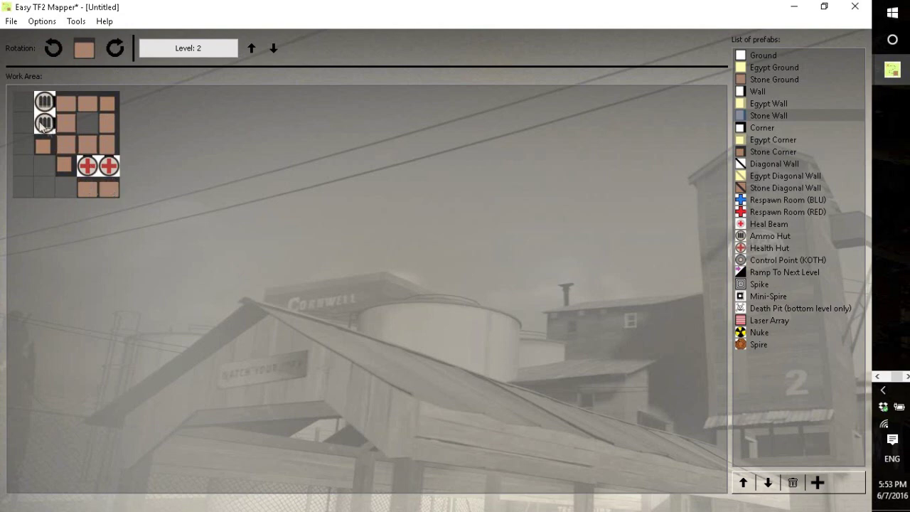
# Place rotated Stone Walls in the two cells left of the Ammo Huts, erasing and re-placing the lower one
pyautogui.click(115, 47)
pyautogui.click(25, 125)
pyautogui.click(23, 107)
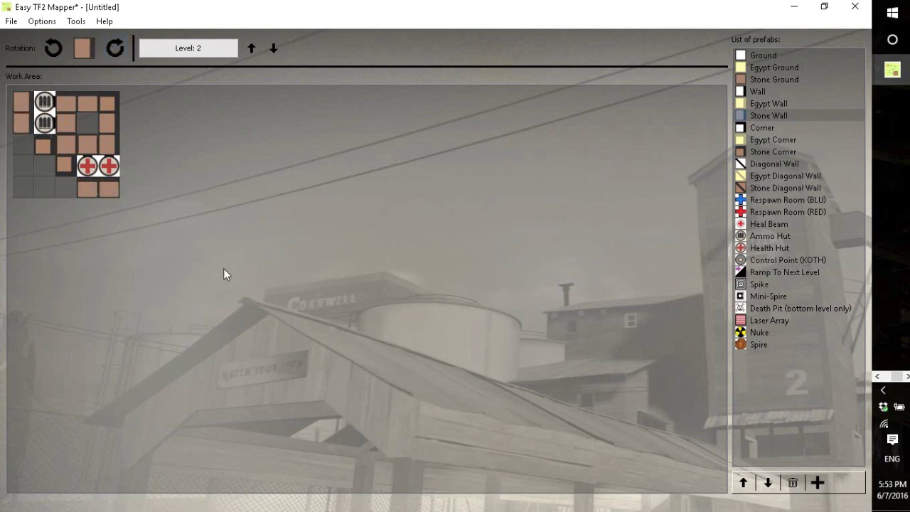
pyautogui.rightClick(20, 125)
pyautogui.click(22, 123)
# Replace the Stone Corner left of the Health Huts with one walled on its top and right sides, and return to Level 1
pyautogui.click(773, 150)
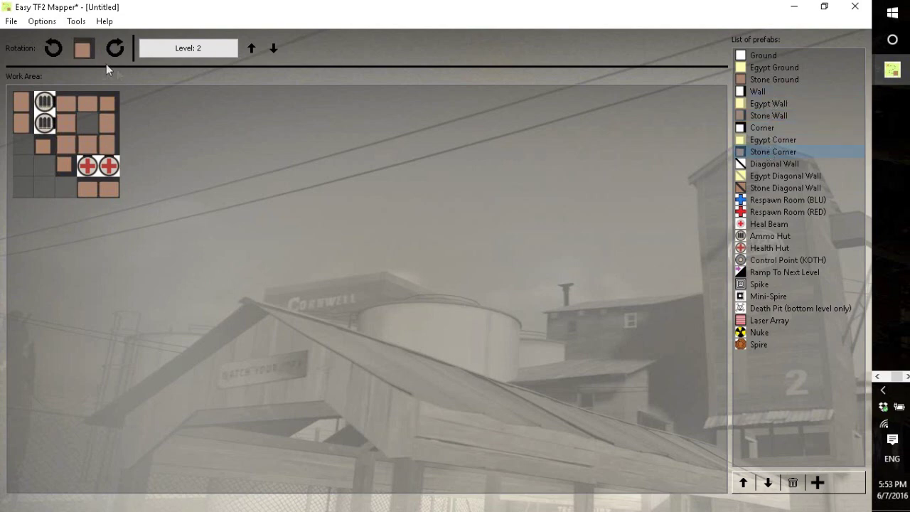
pyautogui.click(71, 170)
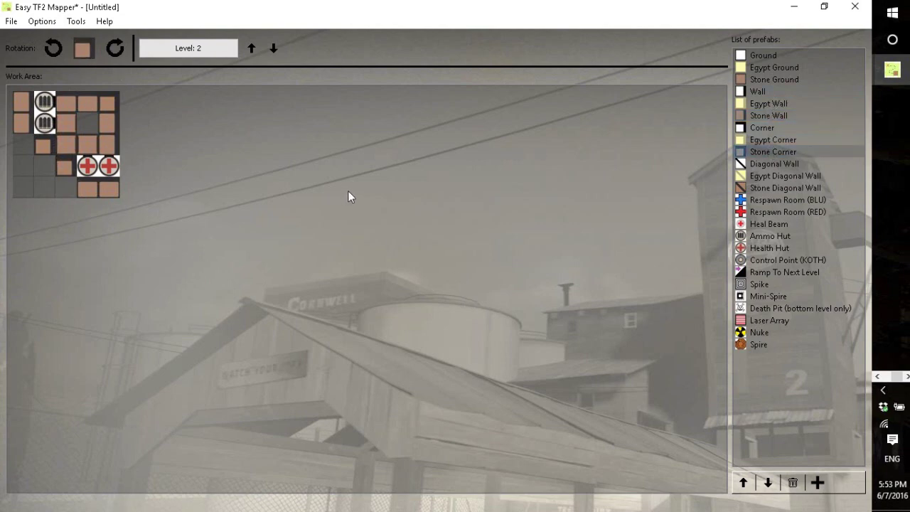
pyautogui.click(274, 48)
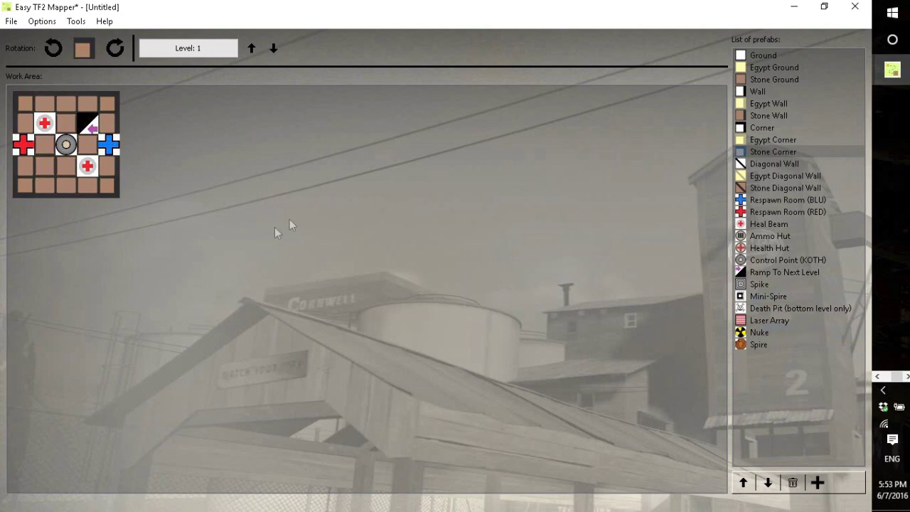
# Change the map's skybox to sky_trainyard_01
pyautogui.click(48, 22)
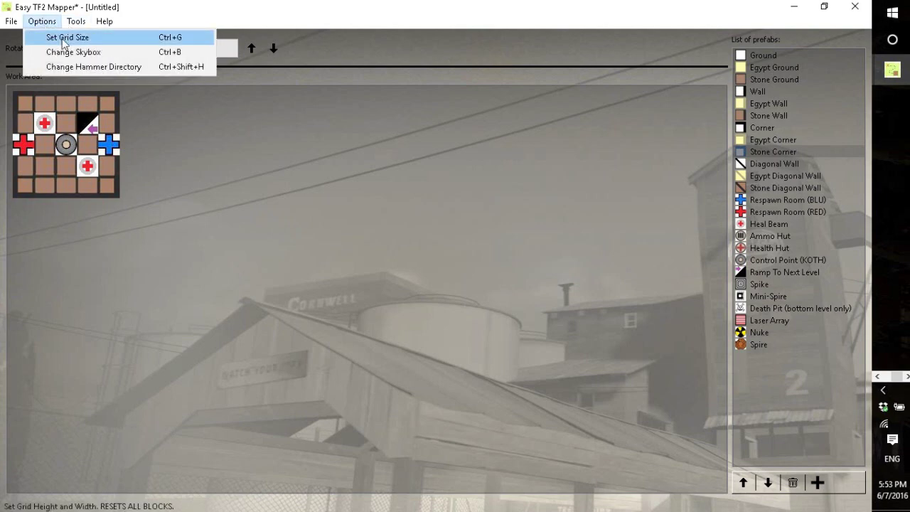
pyautogui.click(75, 53)
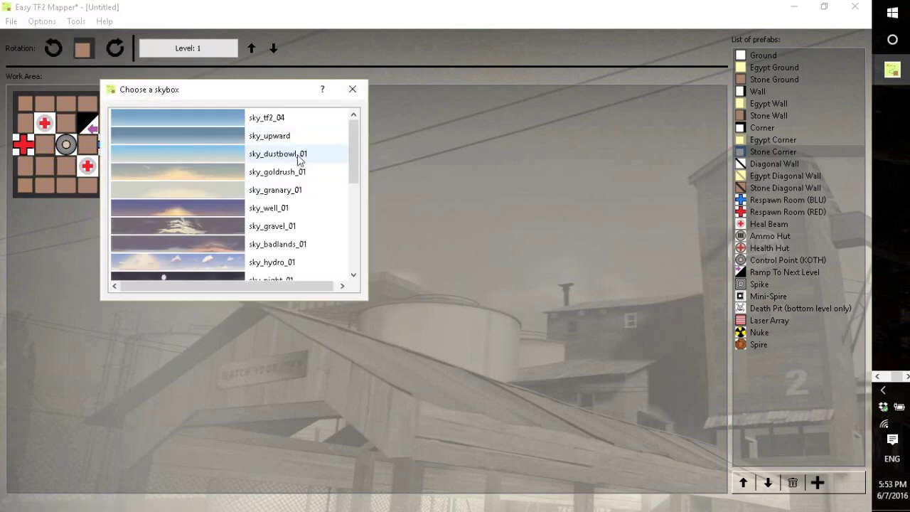
pyautogui.scroll(-10, 292, 185)
pyautogui.scroll(3, 264, 224)
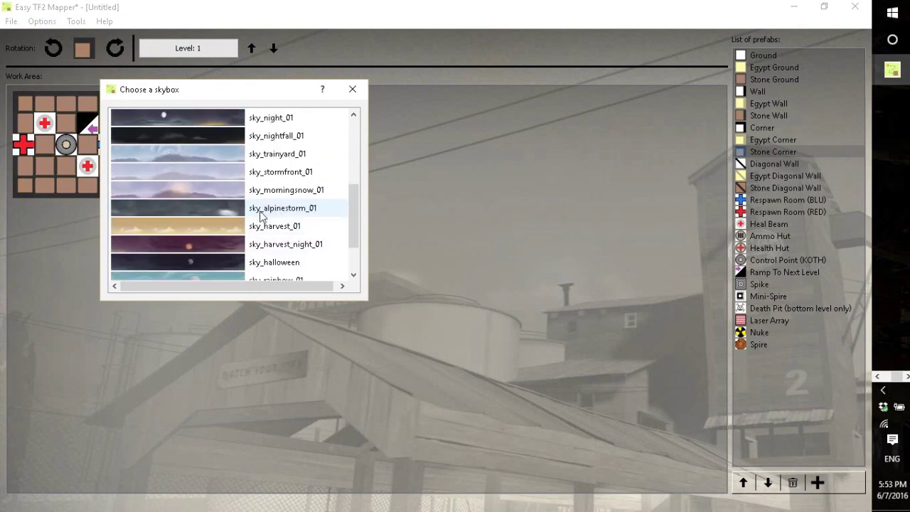
pyautogui.doubleClick(288, 157)
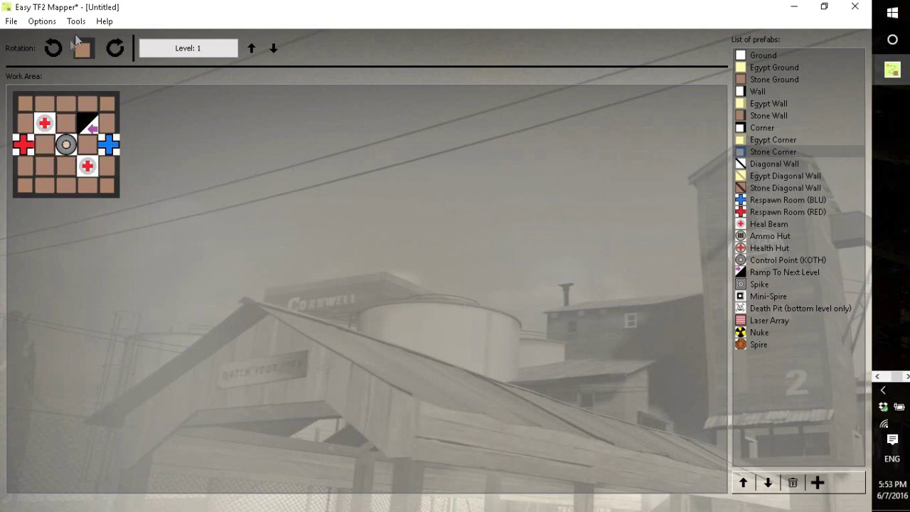
pyautogui.click(42, 21)
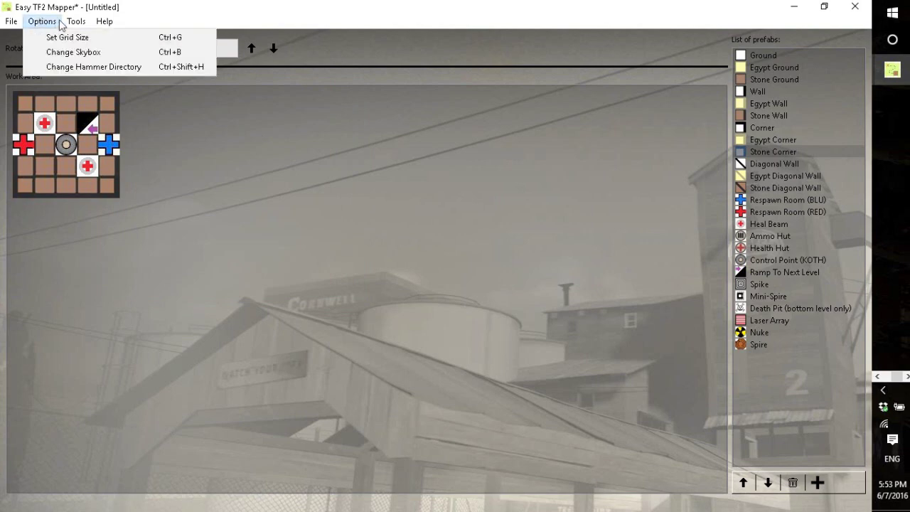
pyautogui.click(74, 22)
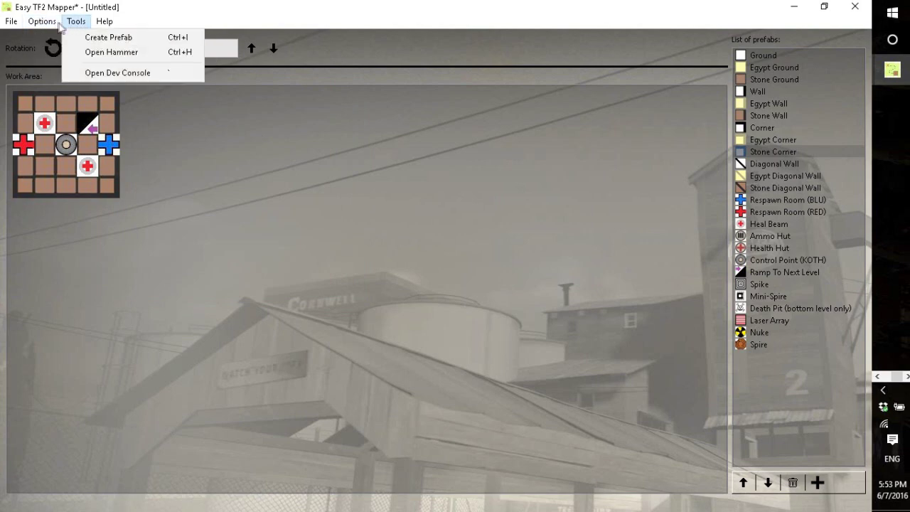
pyautogui.click(301, 121)
pyautogui.click(203, 49)
pyautogui.click(353, 89)
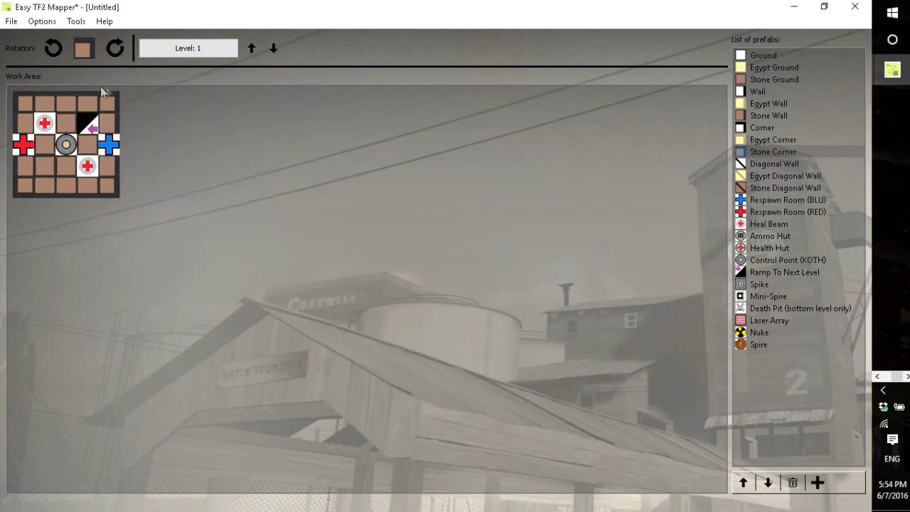
pyautogui.click(194, 49)
pyautogui.click(353, 88)
pyautogui.click(12, 21)
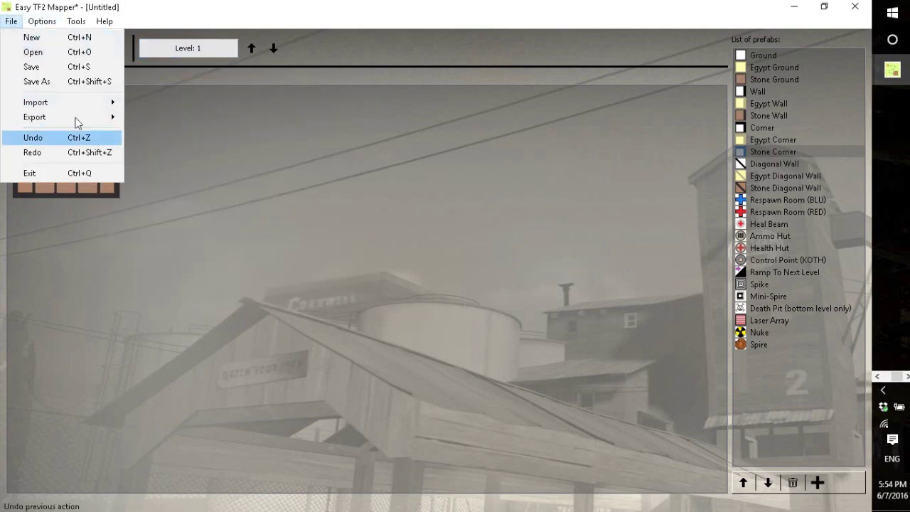
# Open the Developer Console to view its available commands, and close it again
pyautogui.click(76, 21)
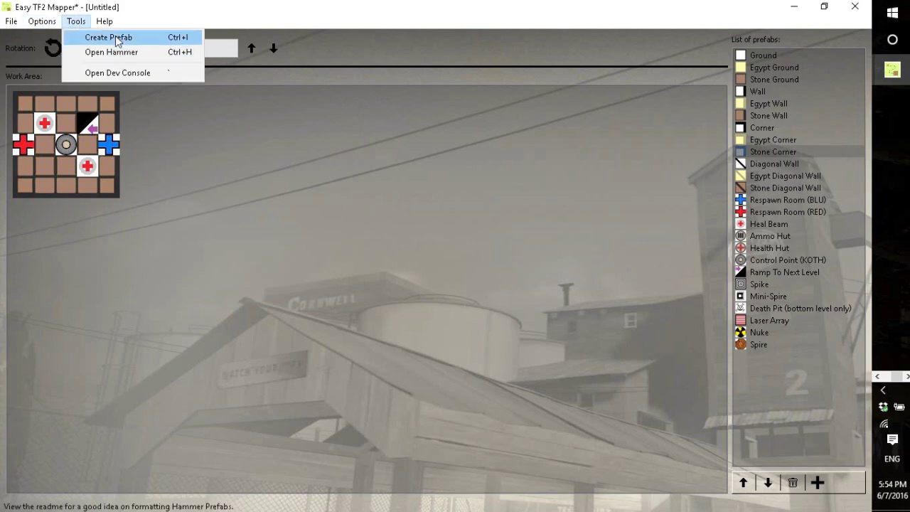
pyautogui.click(135, 73)
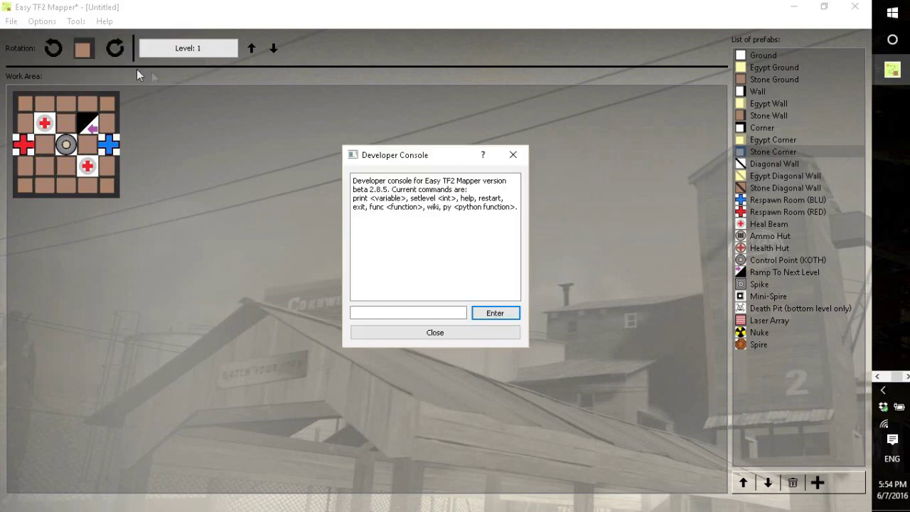
pyautogui.click(513, 155)
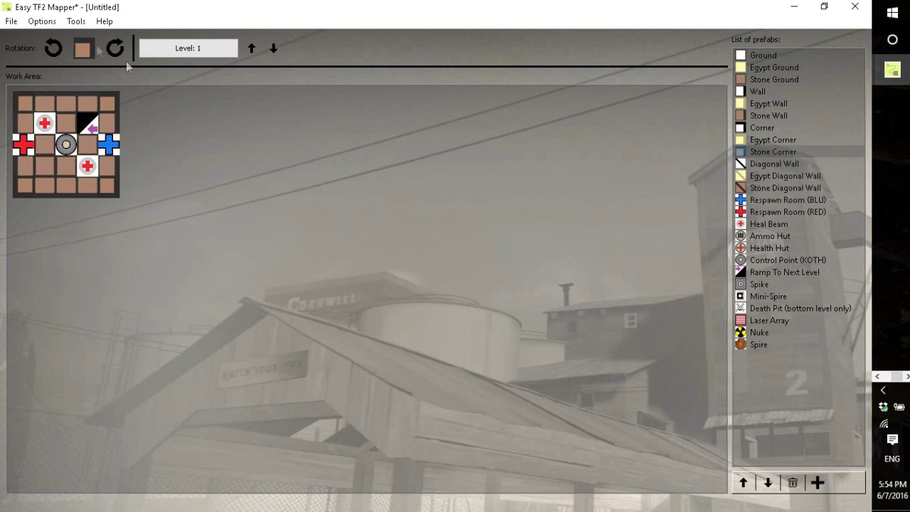
pyautogui.click(105, 22)
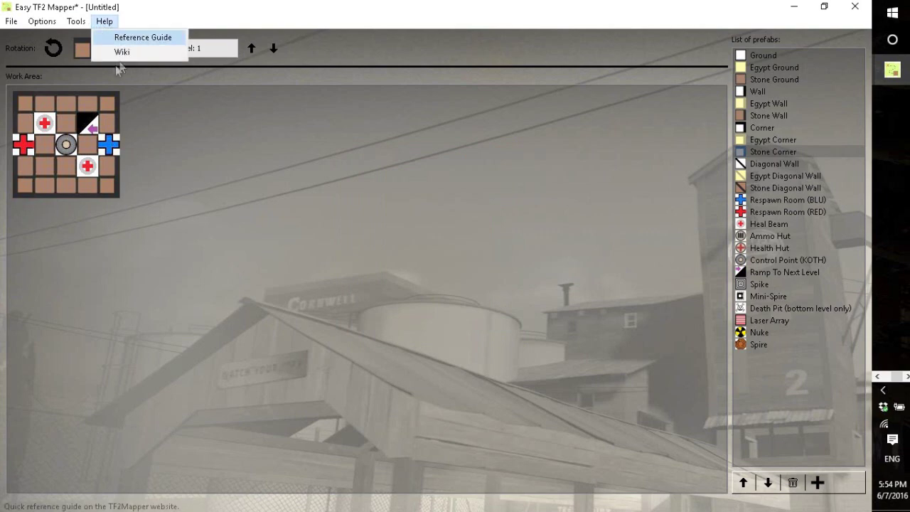
pyautogui.click(363, 185)
pyautogui.click(11, 22)
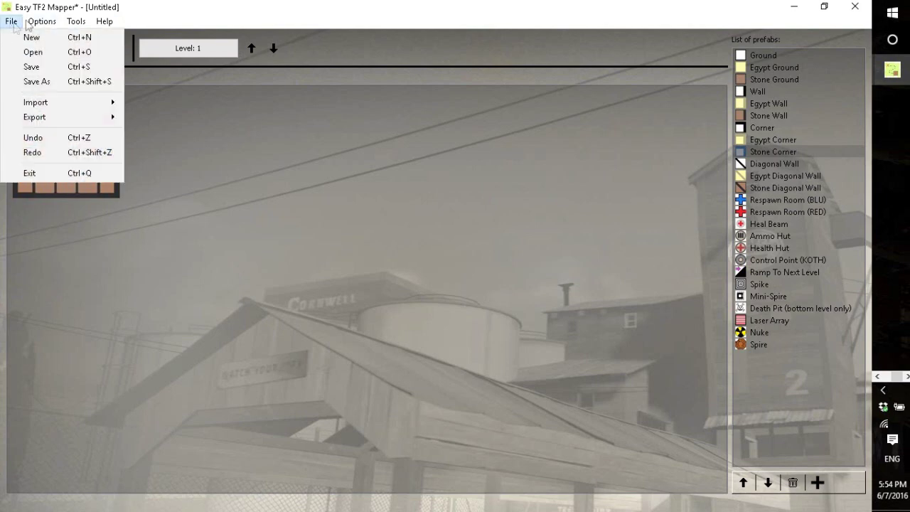
pyautogui.click(241, 154)
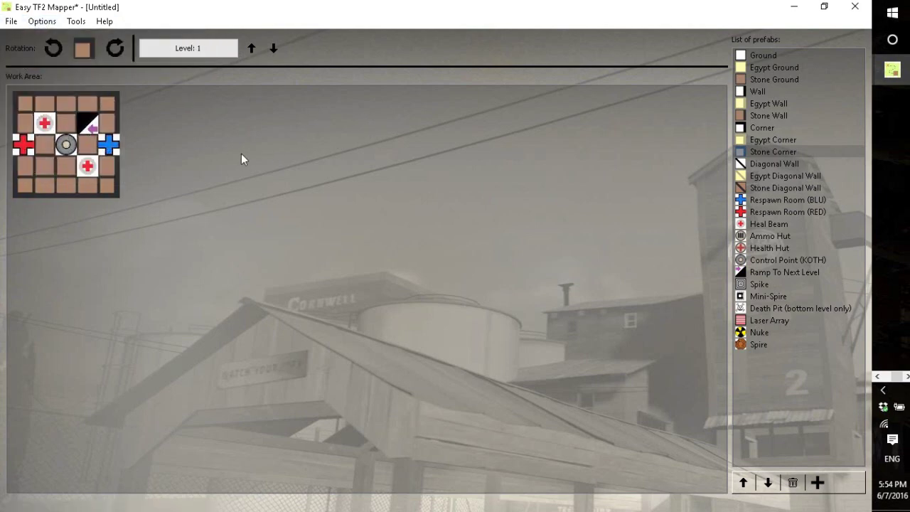
# Save the map to the Desktop as notc.ezm, replacing the existing file of that name
pyautogui.click(11, 21)
pyautogui.click(76, 66)
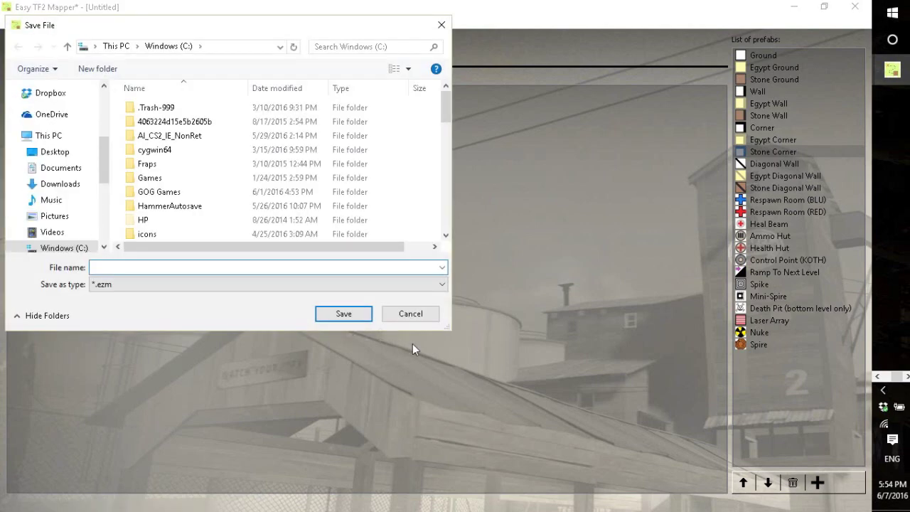
pyautogui.click(50, 153)
pyautogui.scroll(-2, 249, 228)
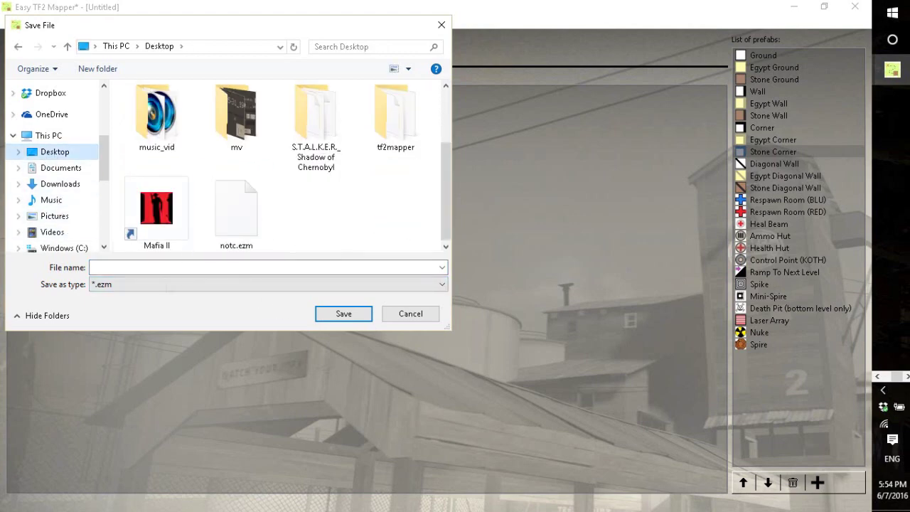
pyautogui.click(242, 219)
pyautogui.click(335, 313)
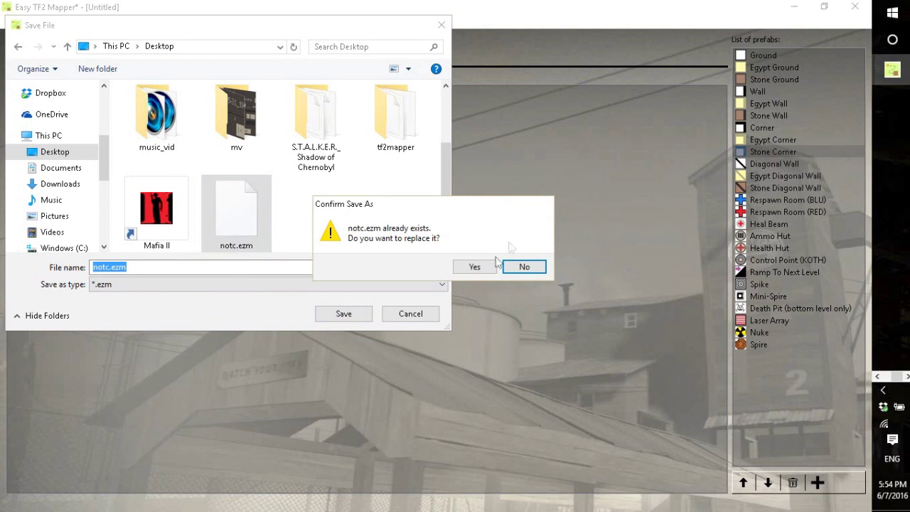
pyautogui.click(475, 266)
pyautogui.click(501, 275)
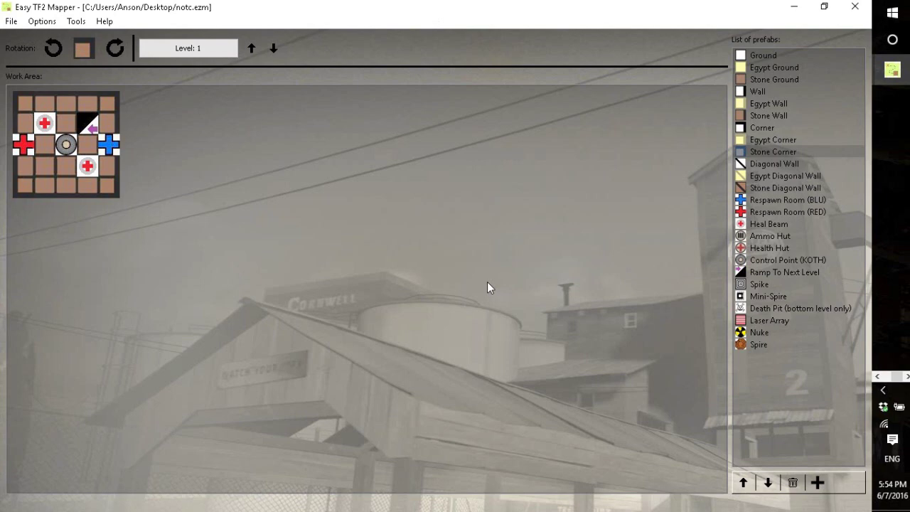
pyautogui.press('XF86AudioMute')
# Try to export the map as a .BSP with a skybox height of 1024 hammer units
pyautogui.click(12, 22)
pyautogui.moveTo(104, 122)
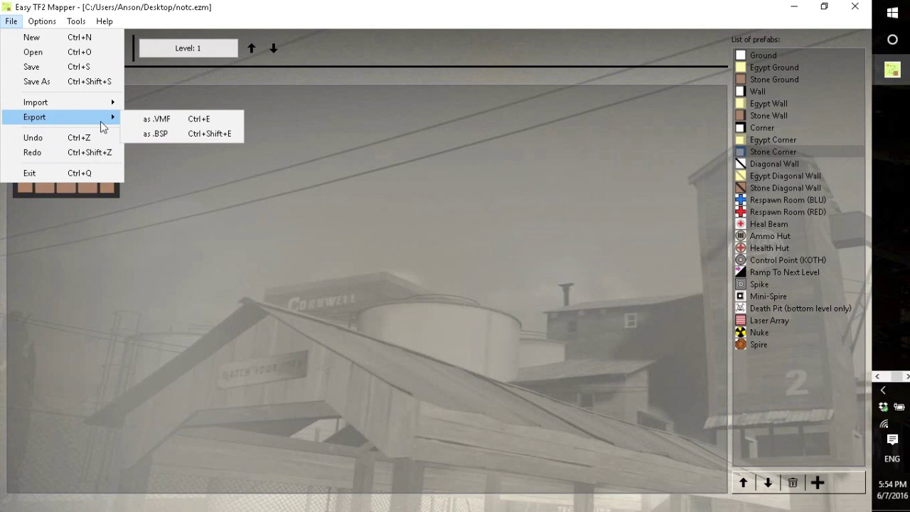
pyautogui.click(179, 135)
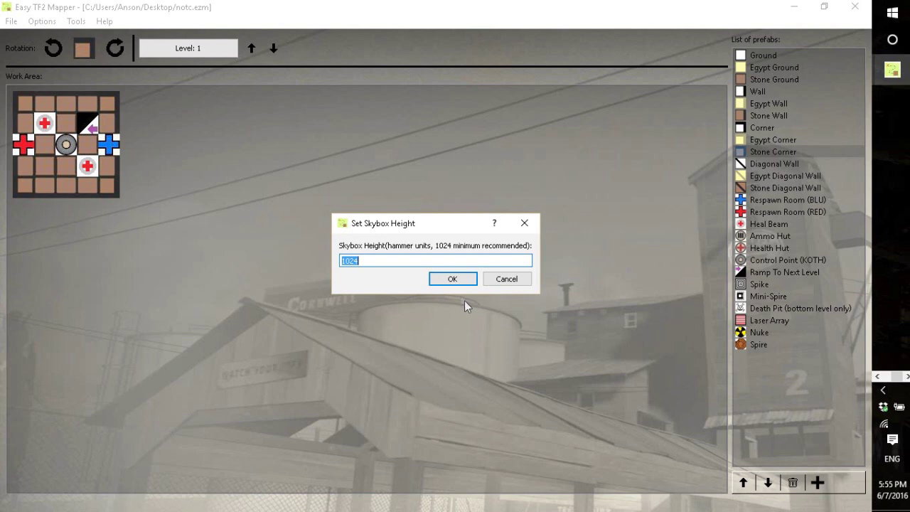
pyautogui.click(369, 260)
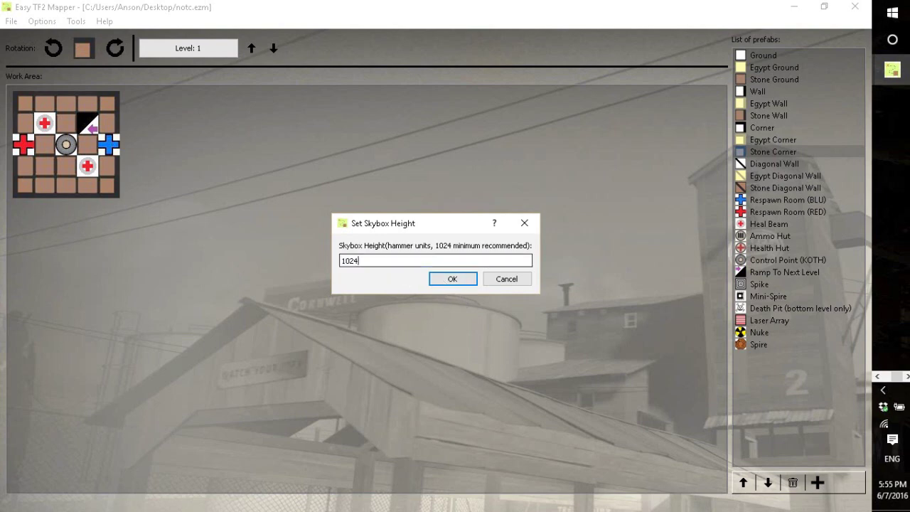
pyautogui.click(390, 258)
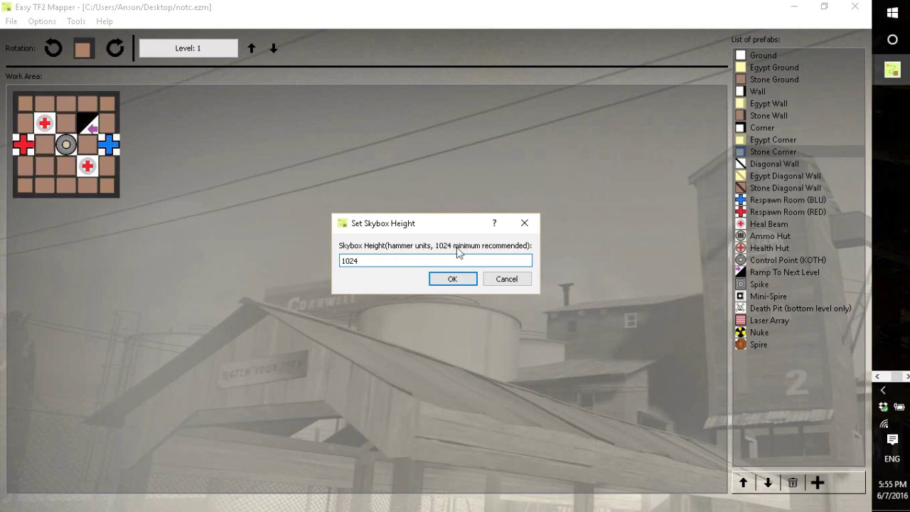
pyautogui.write('1024')
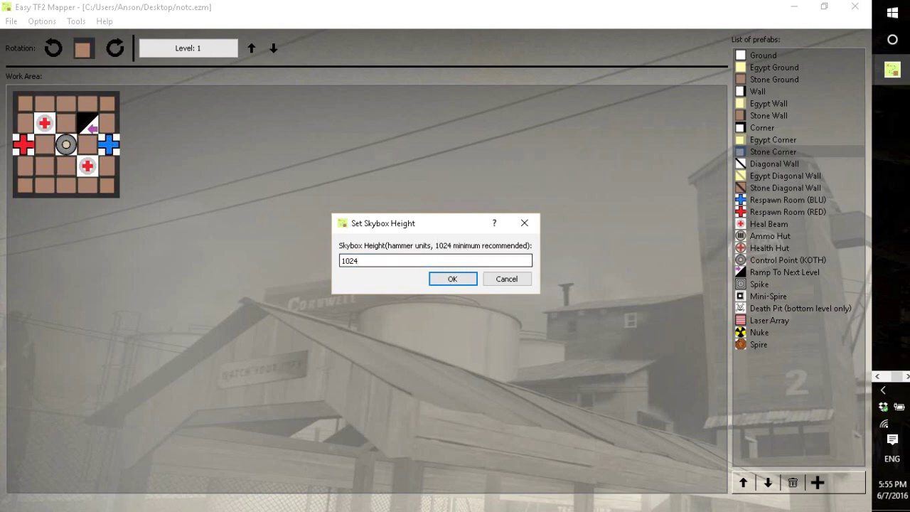
pyautogui.click(455, 280)
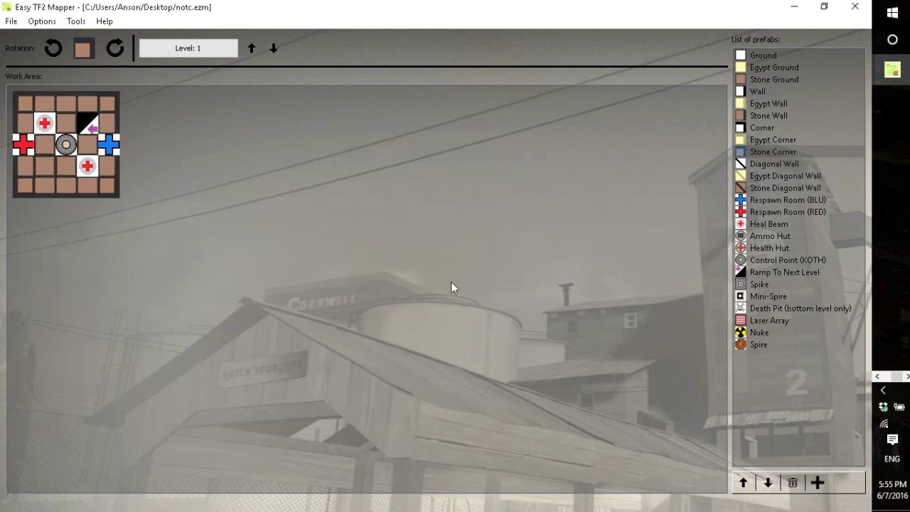
# Switch to File Explorer and launch EasyTF2Mapper.exe from the tf2mapper folder
pyautogui.hotkey('alt', 'Tab')
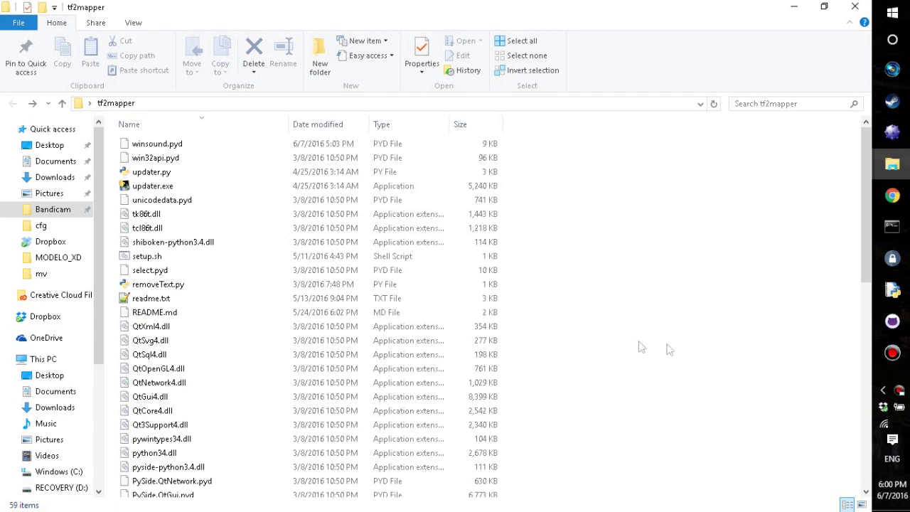
pyautogui.scroll(-7, 640, 346)
pyautogui.click(186, 423)
pyautogui.doubleClick(186, 421)
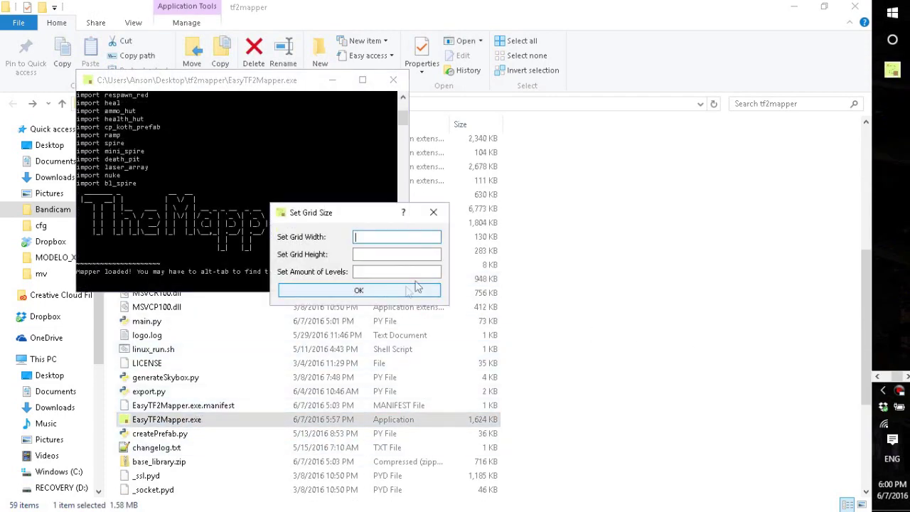
# Start a grid 3 wide, 3 high and with 3 levels, and dismiss the skybox choice
pyautogui.write('3')
pyautogui.press('Tab')
pyautogui.write('3')
pyautogui.press('Tab')
pyautogui.write('3')
pyautogui.click(375, 292)
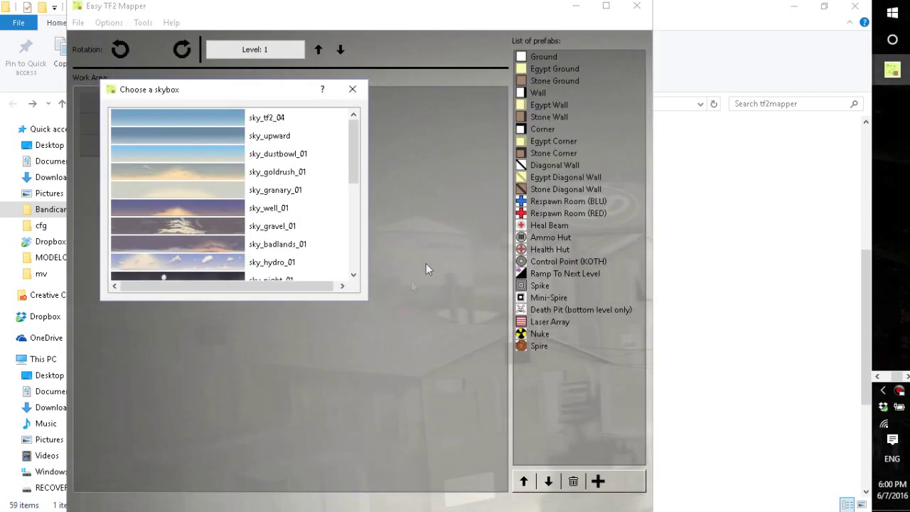
pyautogui.click(349, 89)
pyautogui.moveTo(367, 34); pyautogui.dragTo(441, 69)
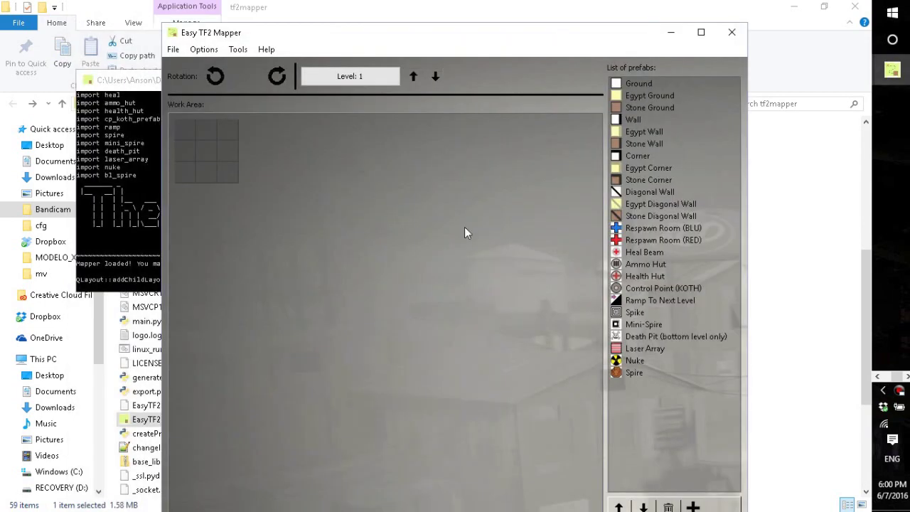
# Open the saved map notc.ezm from the Desktop without choosing a skybox
pyautogui.hotkey('ctrl', 'o')
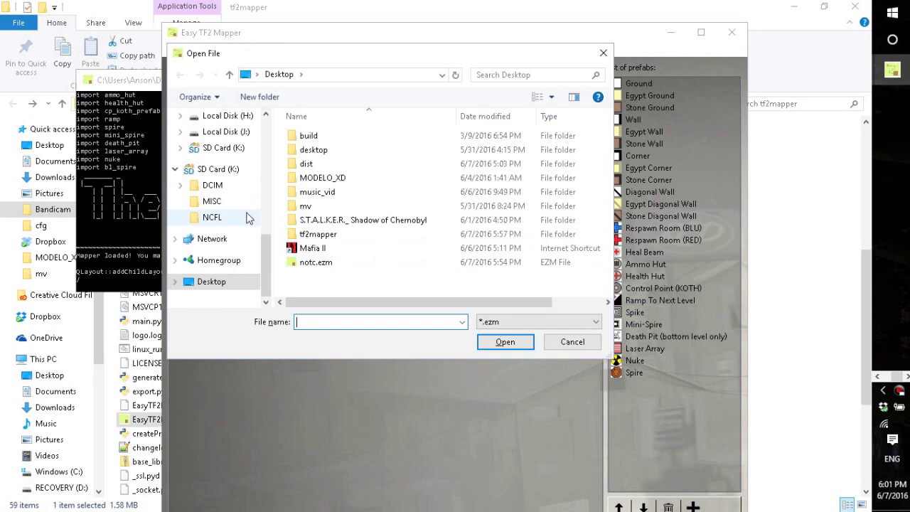
pyautogui.click(331, 263)
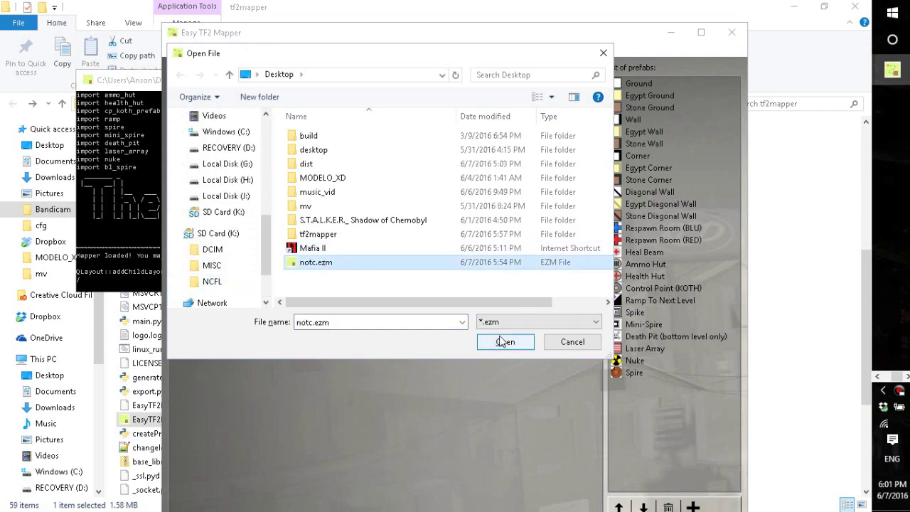
pyautogui.click(504, 342)
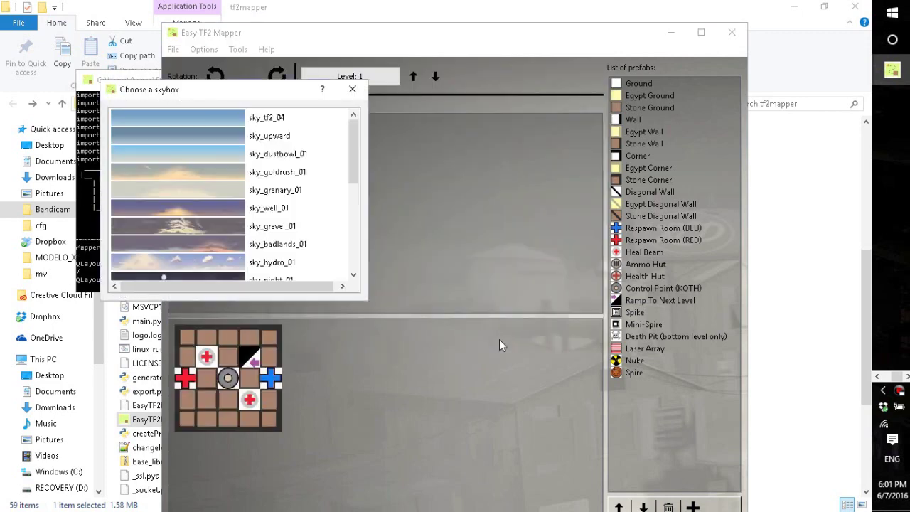
pyautogui.click(353, 90)
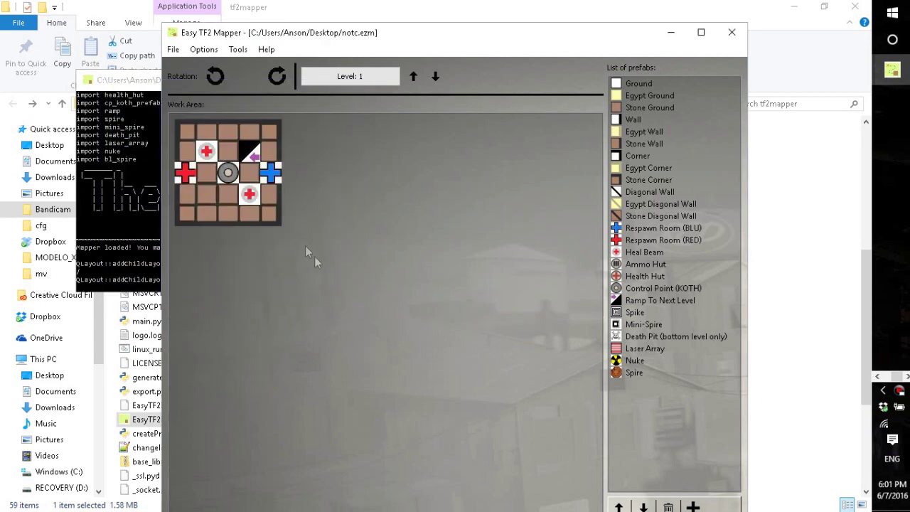
# Check the levels of the reopened map and export it as a .BSP with a skybox height of 1024 hammer units
pyautogui.moveTo(292, 31); pyautogui.dragTo(356, 22)
pyautogui.click(478, 67)
pyautogui.click(501, 68)
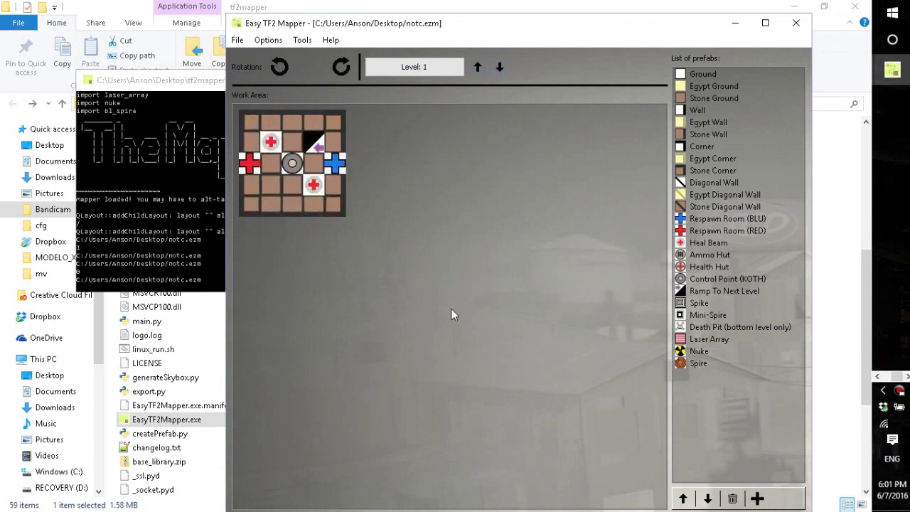
pyautogui.hotkey('ctrl', 'e')
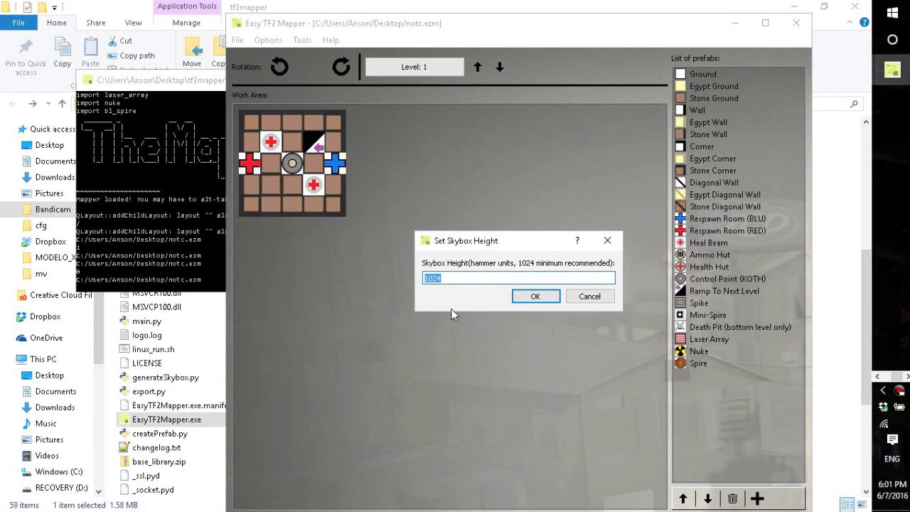
pyautogui.click(544, 297)
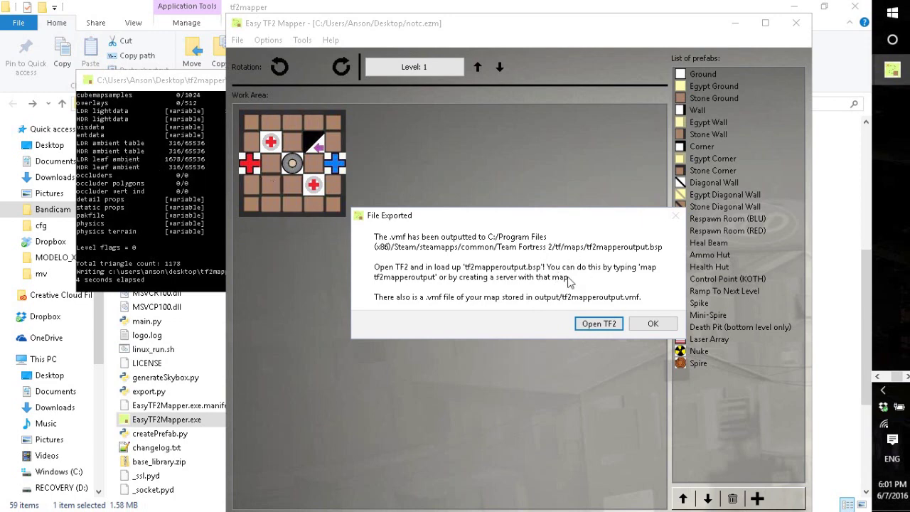
# Look at the exported tf2mapperoutput files in the output folder in File Explorer, and return to Easy TF2 Mapper
pyautogui.click(173, 467)
pyautogui.scroll(4, 190, 441)
pyautogui.scroll(-8, 190, 433)
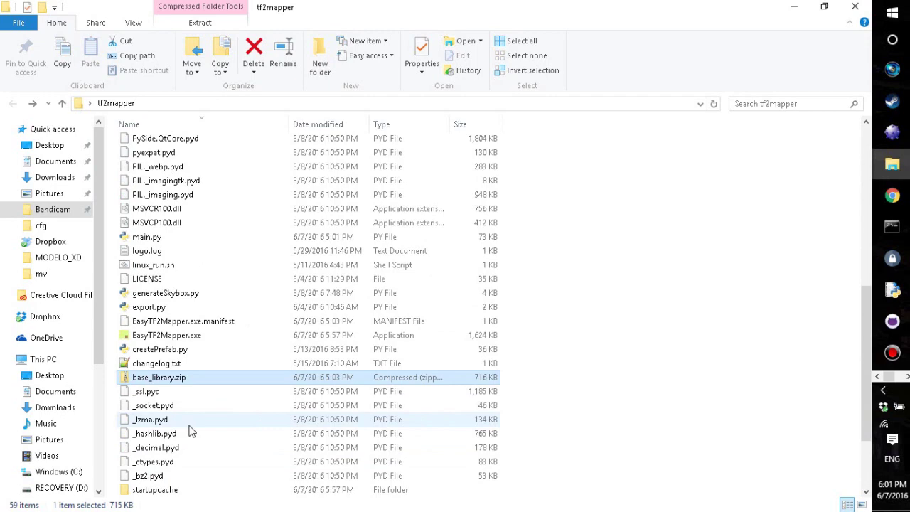
pyautogui.doubleClick(178, 447)
pyautogui.hotkey('alt', 'Tab')
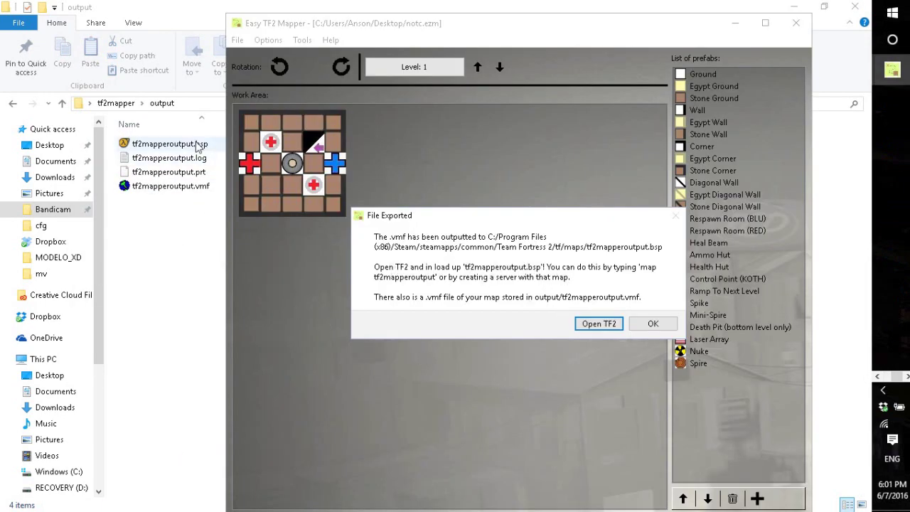
# Launch Team Fortress 2 from the export message
pyautogui.click(598, 324)
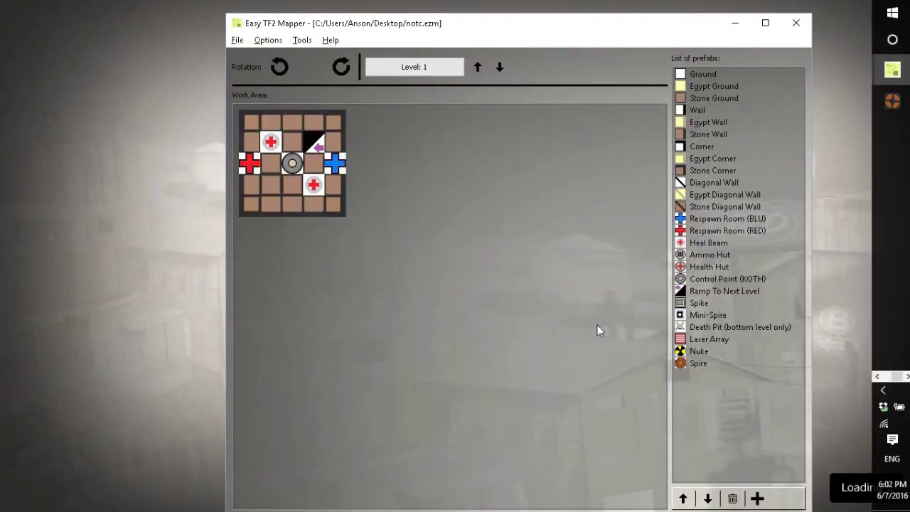
pyautogui.click(302, 40)
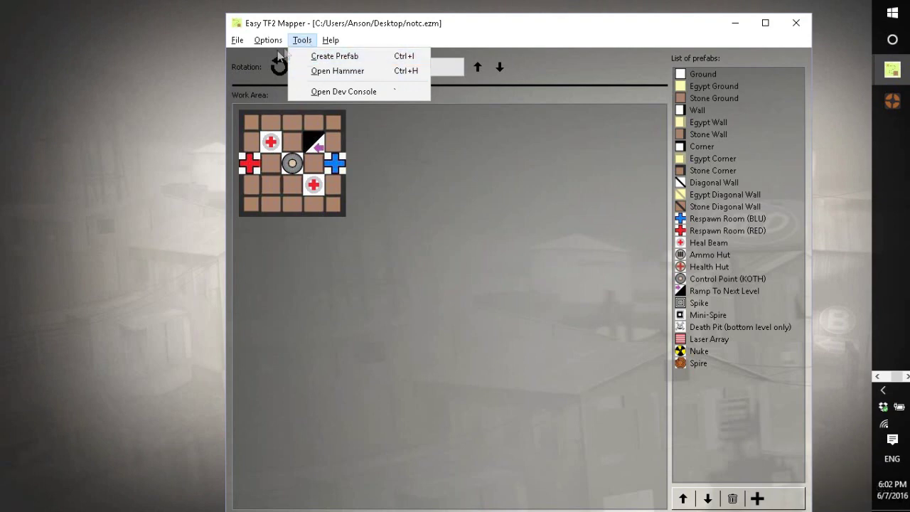
pyautogui.moveTo(273, 42)
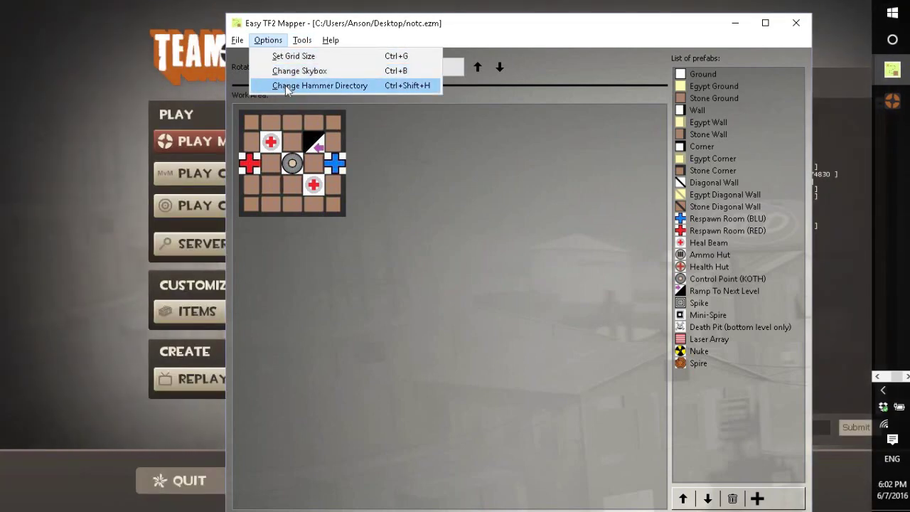
pyautogui.moveTo(302, 41)
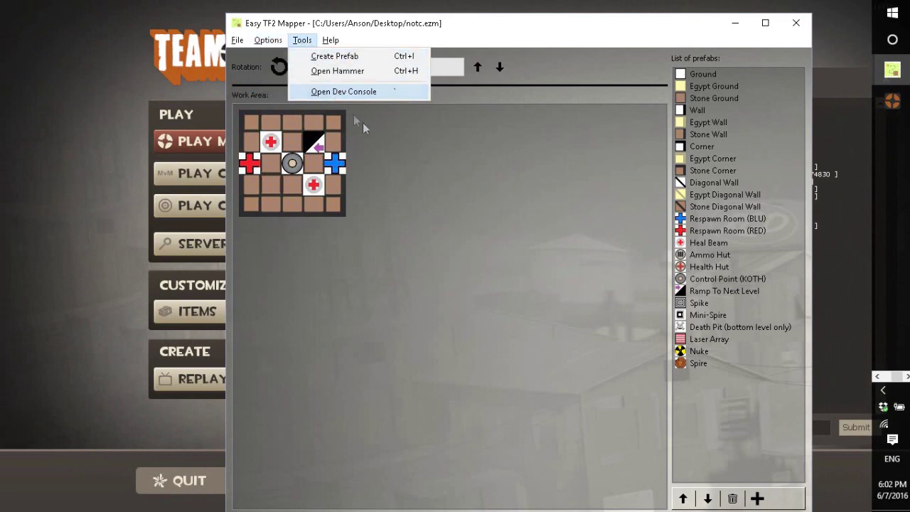
pyautogui.click(343, 91)
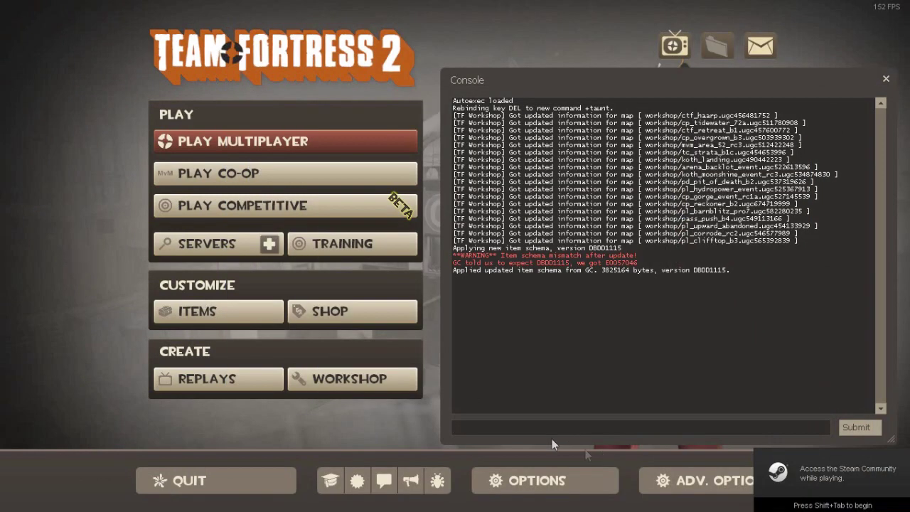
# Switch to Team Fortress 2 and load the exported map with the console command map tf2mapperoutput
pyautogui.write('map t')
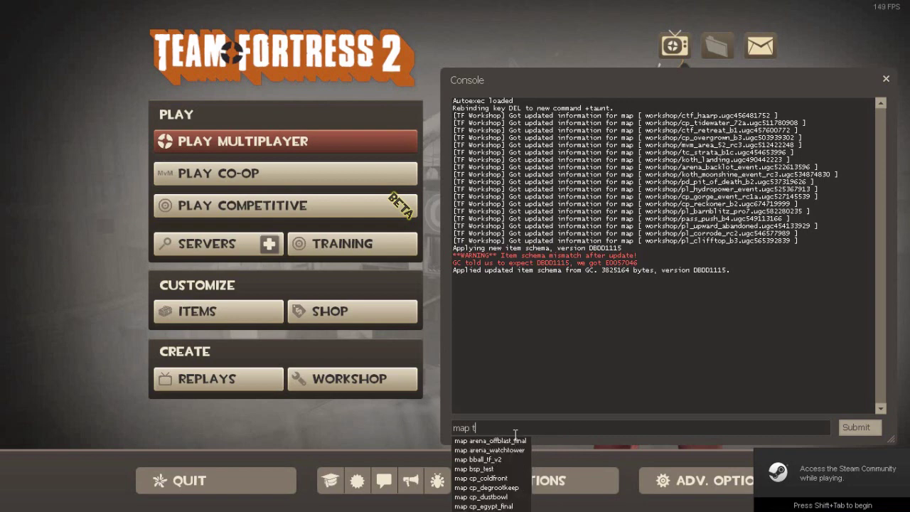
pyautogui.hotkey('alt', 'Tab')
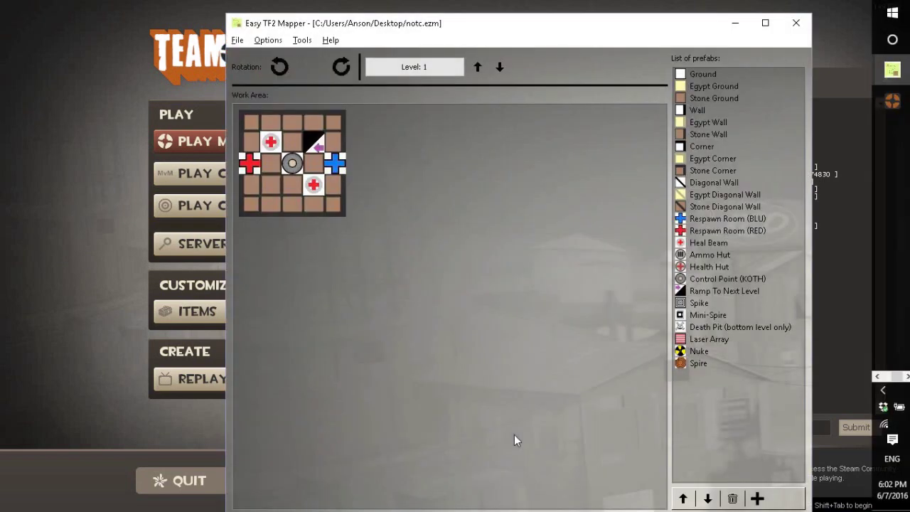
pyautogui.click(302, 40)
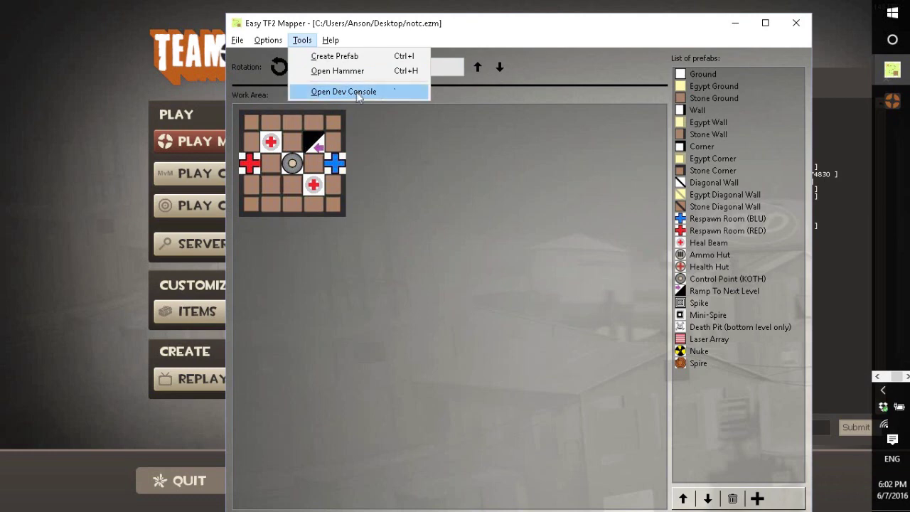
pyautogui.moveTo(277, 40)
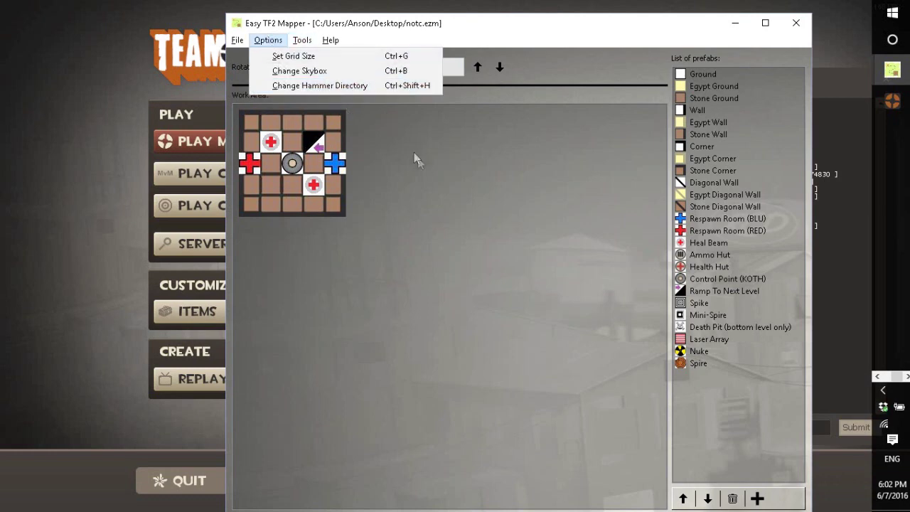
pyautogui.click(427, 168)
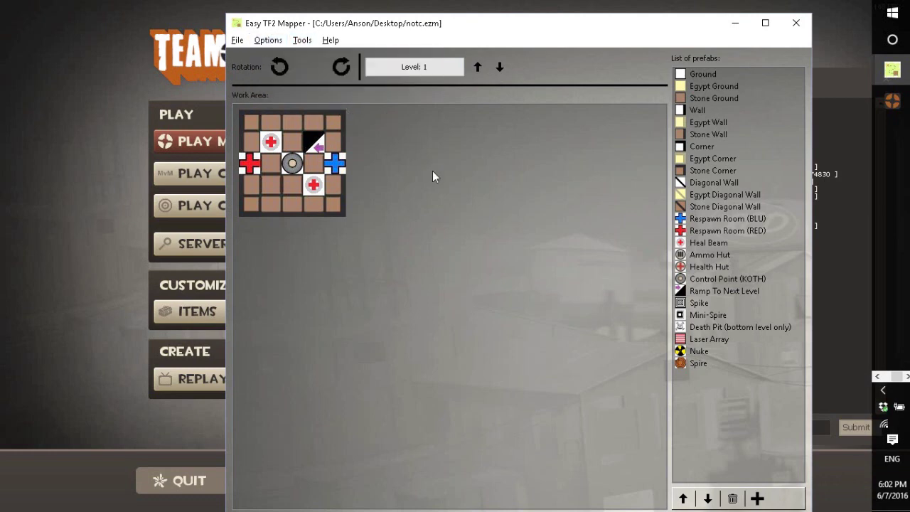
pyautogui.click(862, 302)
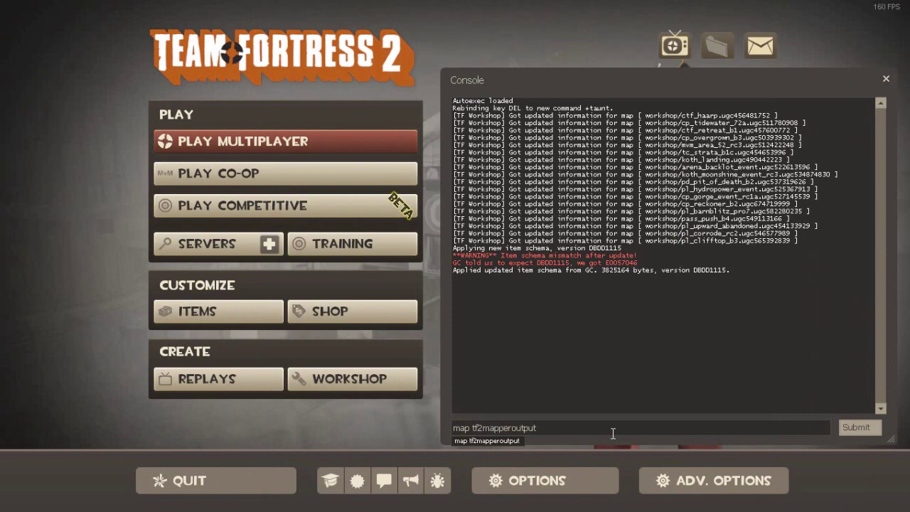
pyautogui.press('Return')
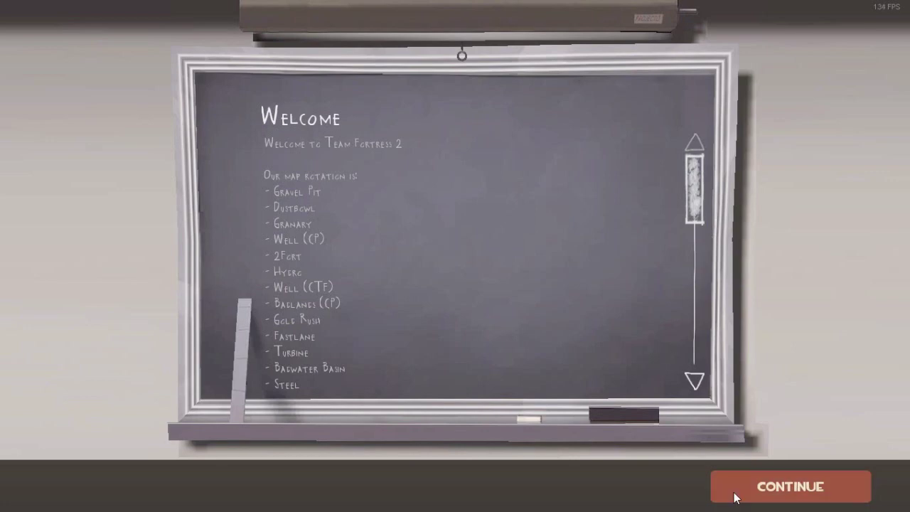
# Continue past the welcome board and join team RED as a Scout
pyautogui.click(735, 502)
pyautogui.click(759, 486)
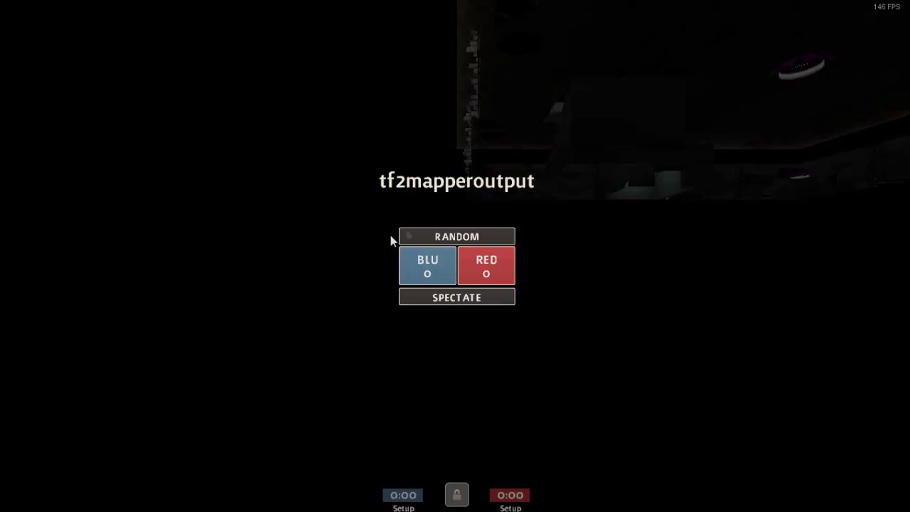
pyautogui.click(495, 279)
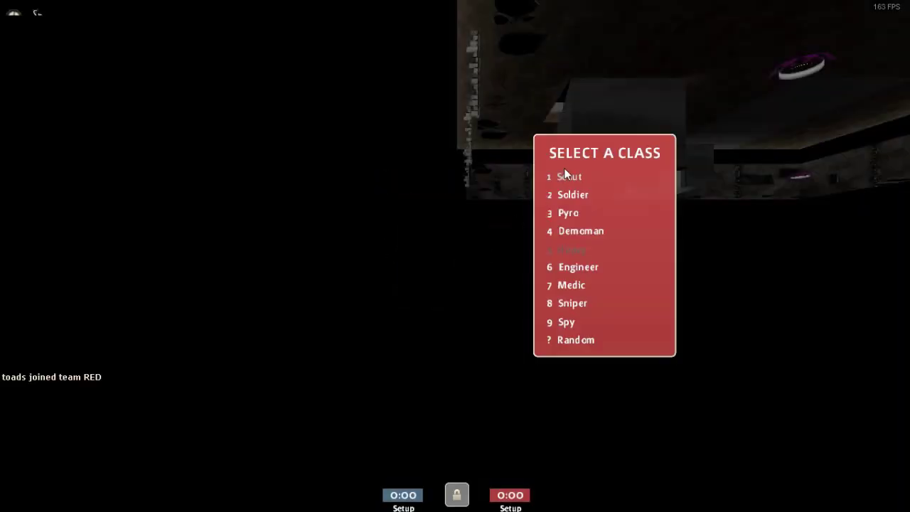
pyautogui.click(564, 171)
# Look over the RED respawn room and the scoreboard, and walk out onto the lower level
pyautogui.press('w')
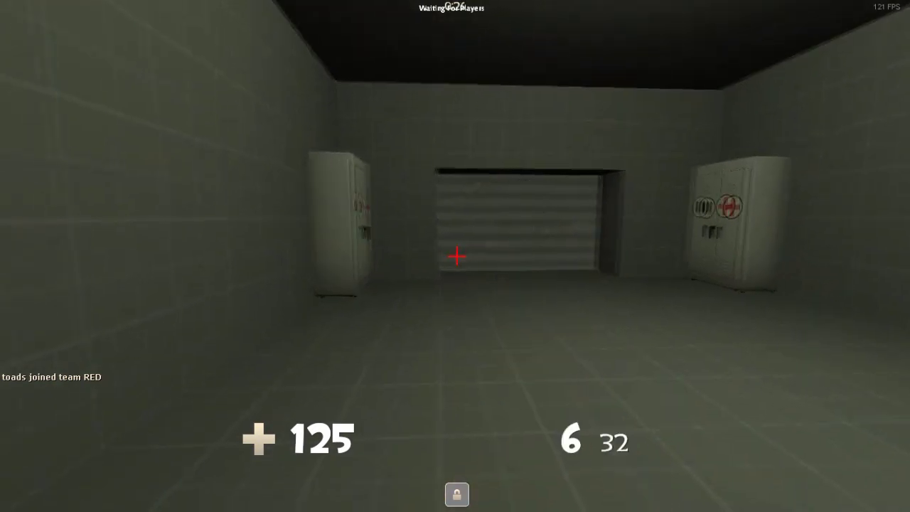
pyautogui.press('s')
pyautogui.press('Tab')
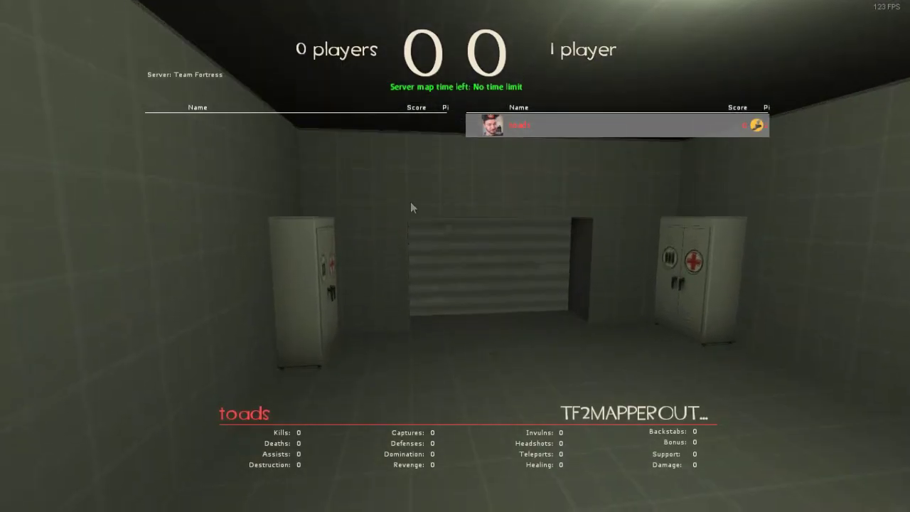
pyautogui.press('w')
pyautogui.press('w')
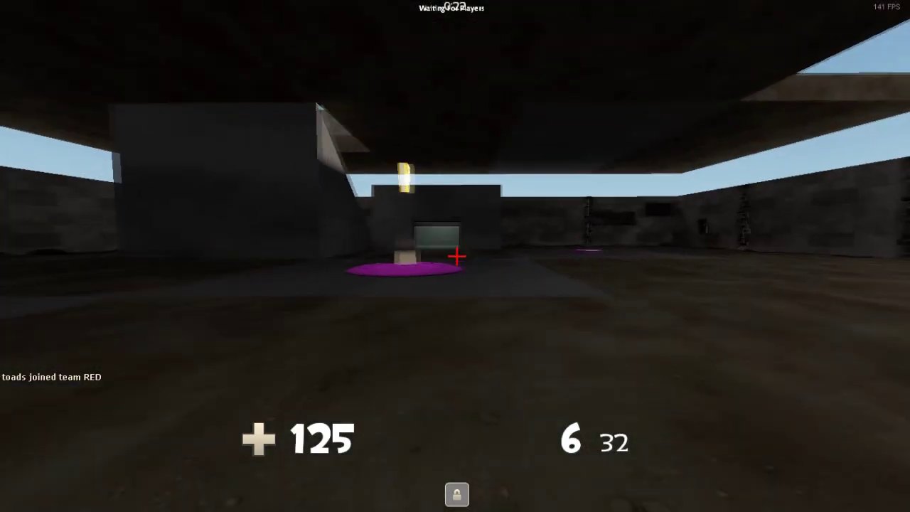
# Walk around the lower level and examine the central control point, the heal beams and the outer walls
pyautogui.press('w')
pyautogui.press('s')
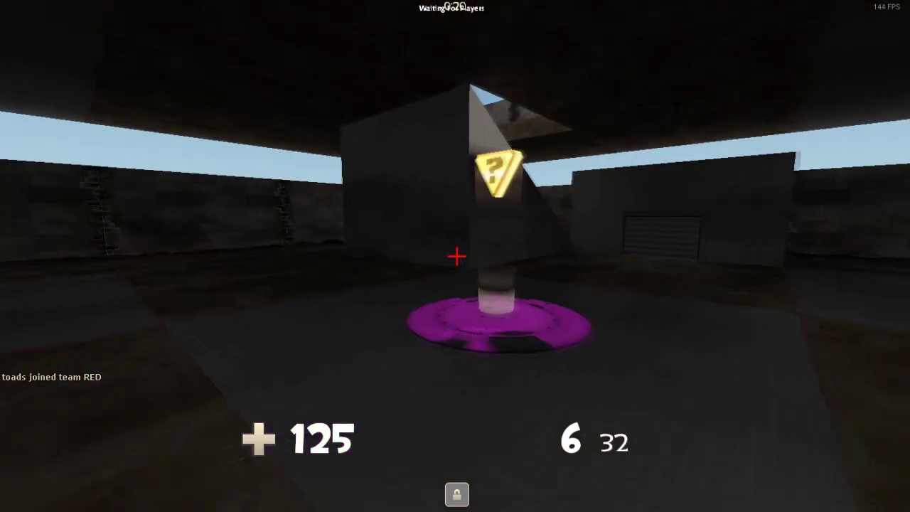
pyautogui.press('w')
pyautogui.press('s')
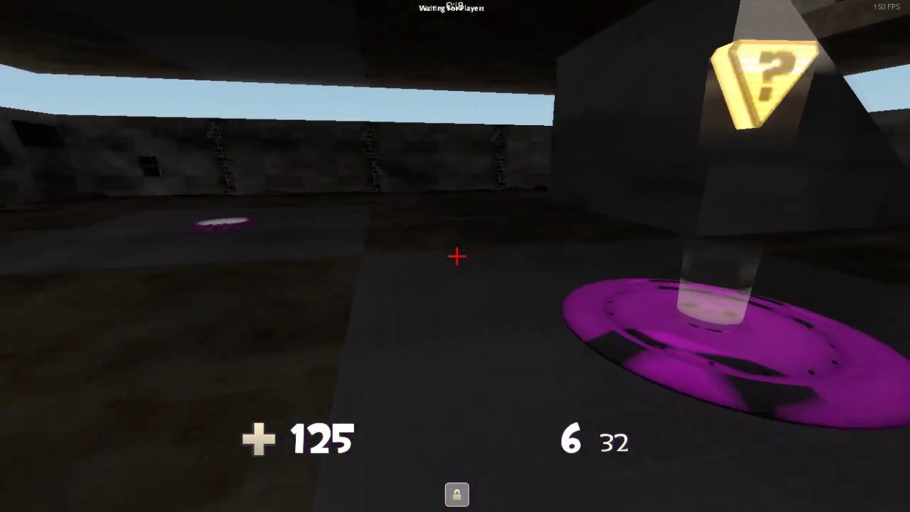
pyautogui.press('w')
pyautogui.press('s')
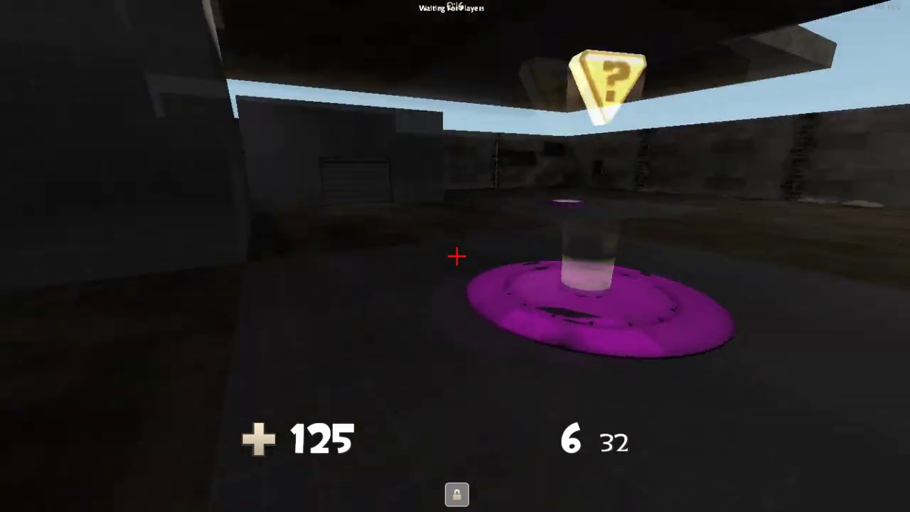
pyautogui.press('w')
pyautogui.press('w')
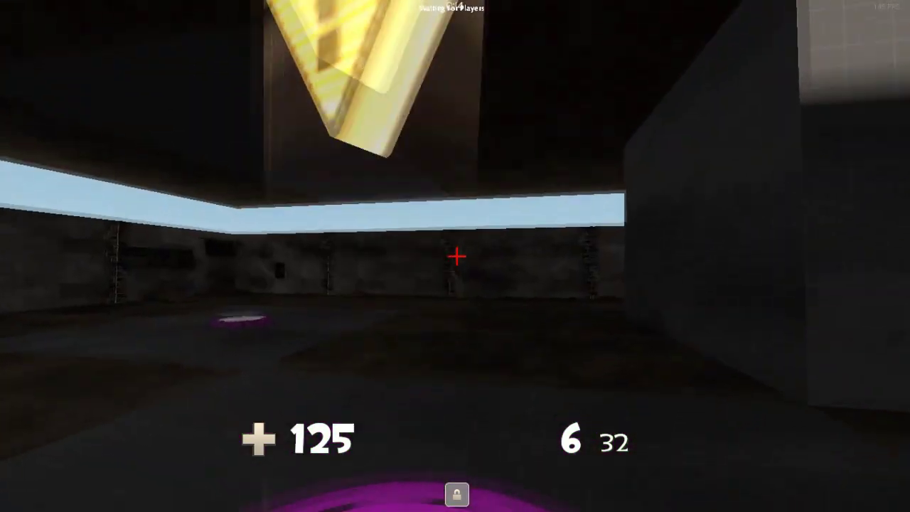
pyautogui.press('s')
pyautogui.press('w')
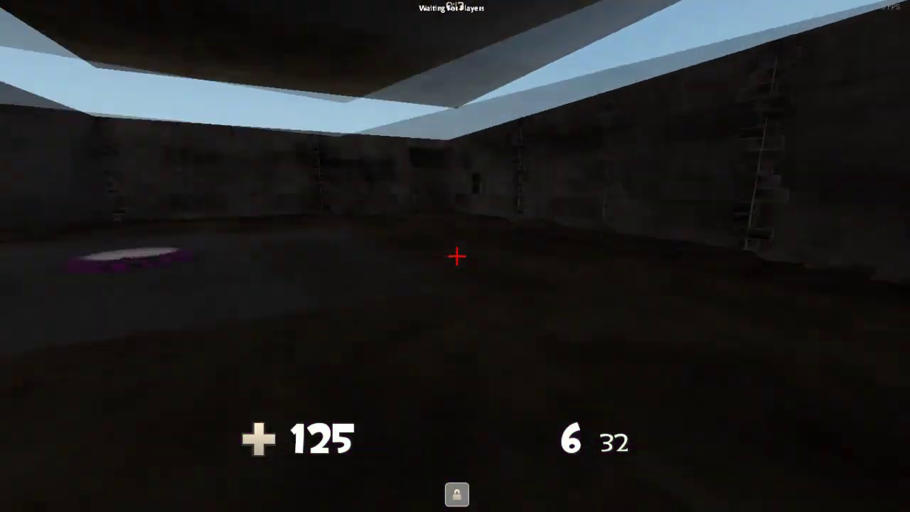
pyautogui.press('s')
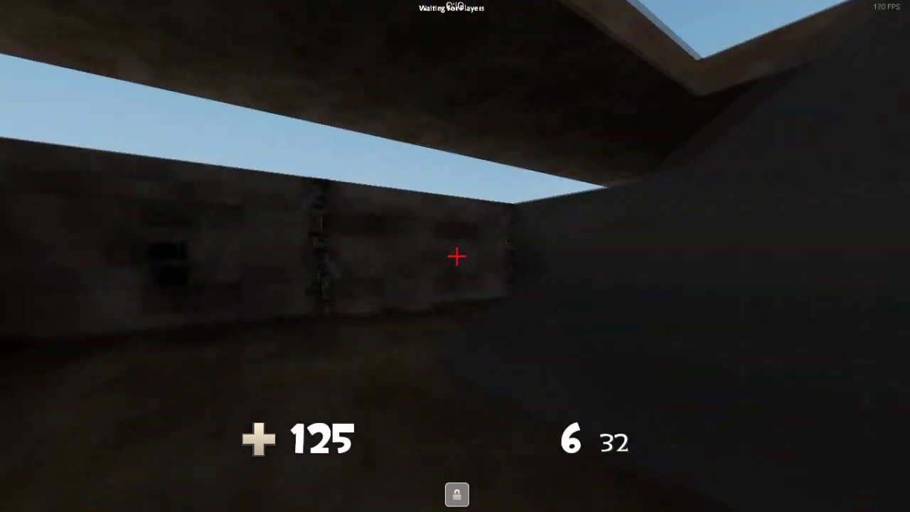
# Climb the ramp to the upper level and examine its ground, walls and huts
pyautogui.press('a')
pyautogui.press('w')
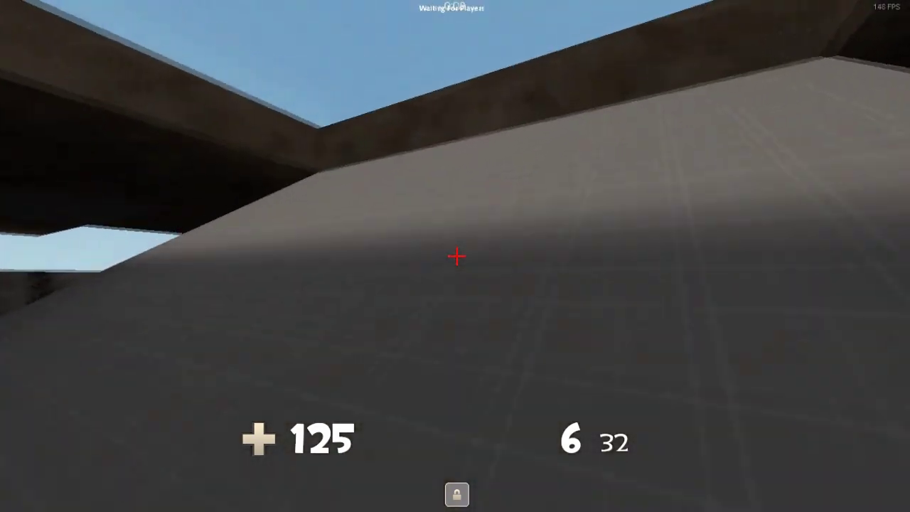
pyautogui.press('w')
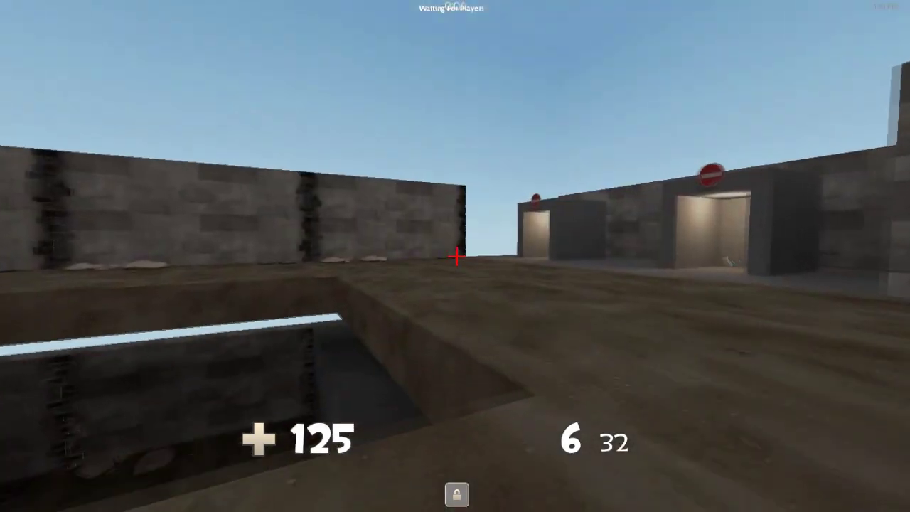
pyautogui.press('w')
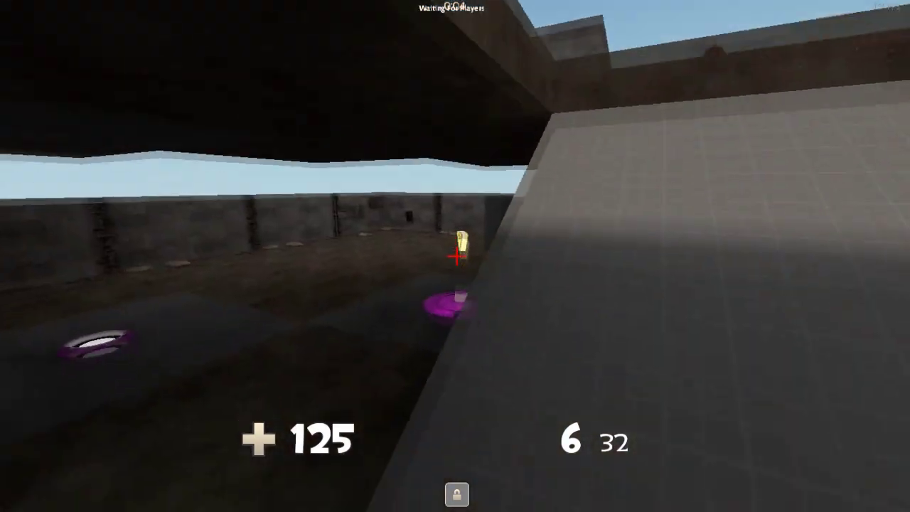
pyautogui.press('w')
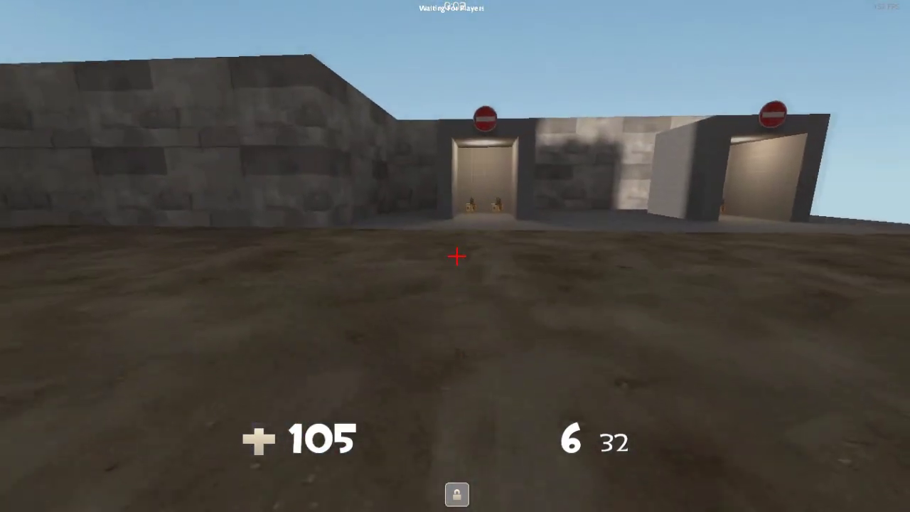
pyautogui.press('w')
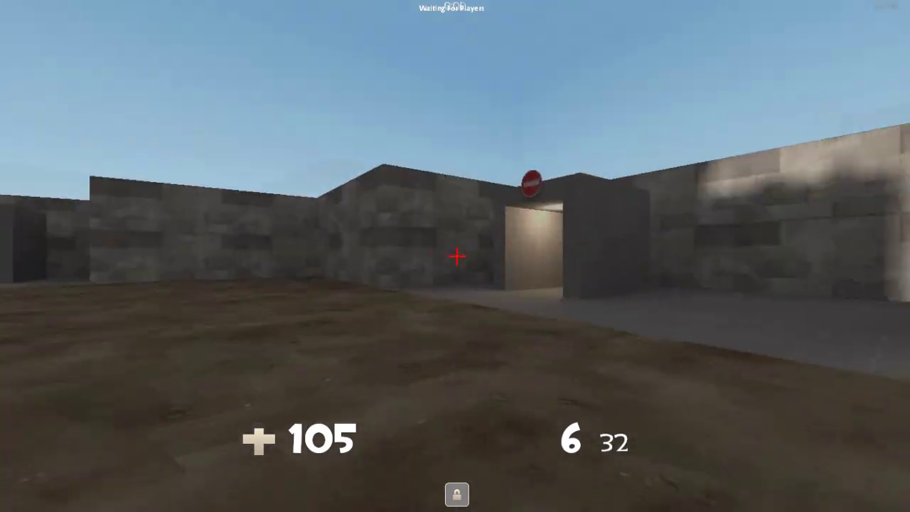
pyautogui.press('w')
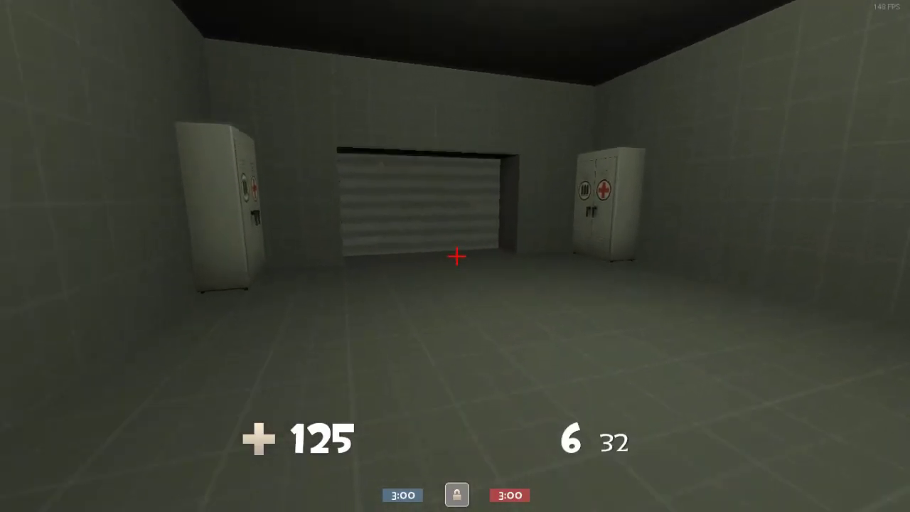
# Try a rocket jump as Soldier in the respawn room, and test healing on a heal beam outside
pyautogui.press('w')
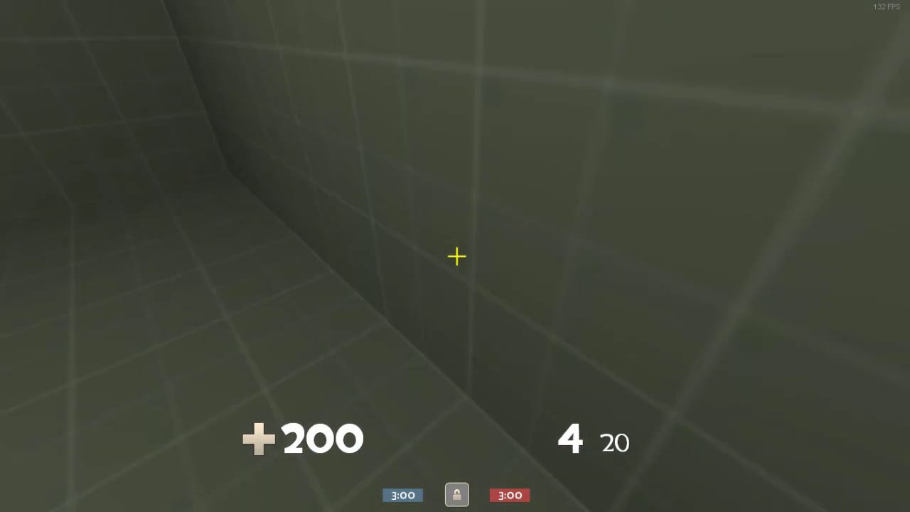
pyautogui.click(456, 256)
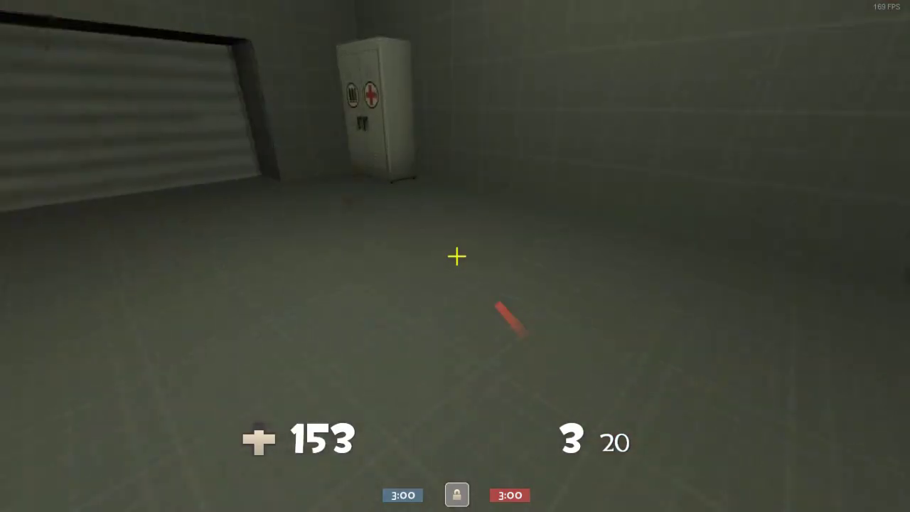
pyautogui.press('w')
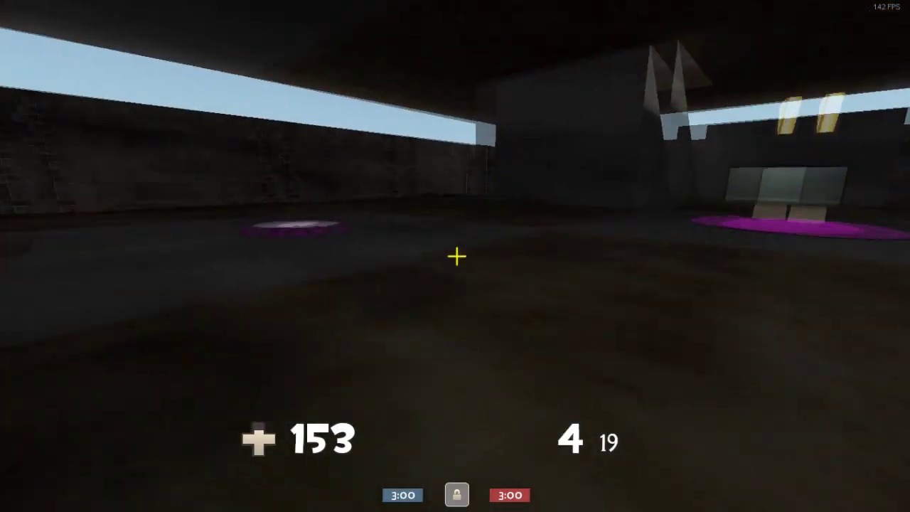
pyautogui.press('3')
pyautogui.press('w')
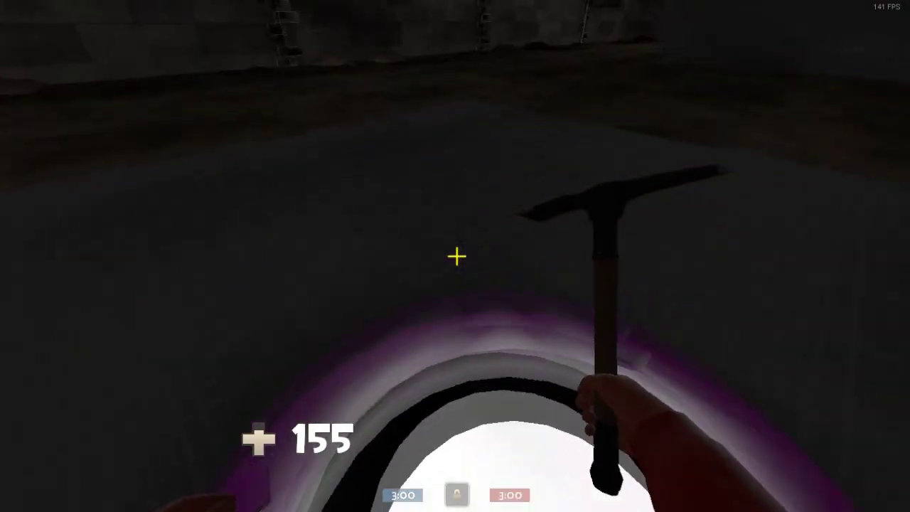
pyautogui.press('1')
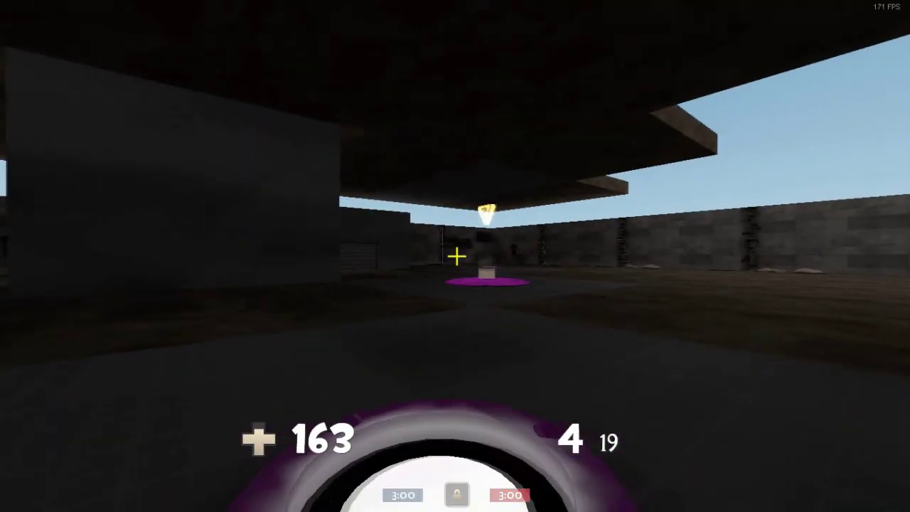
pyautogui.press('w')
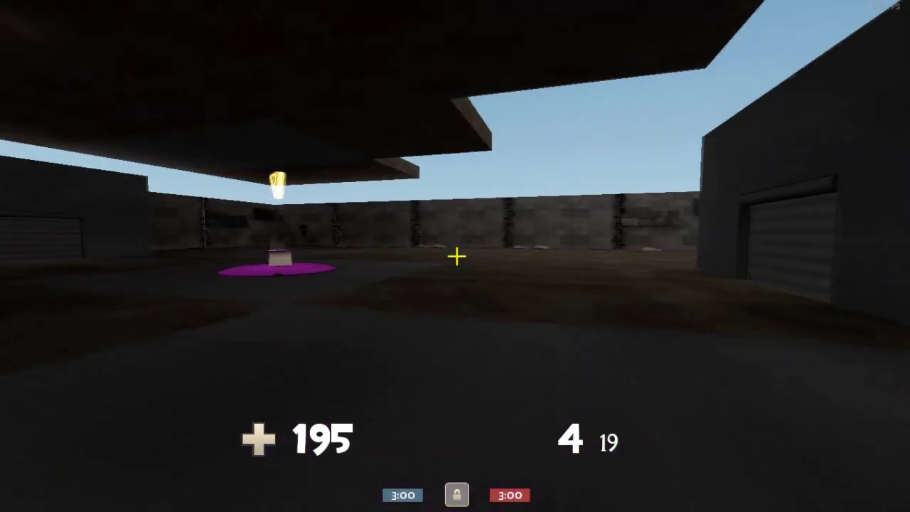
pyautogui.press('w')
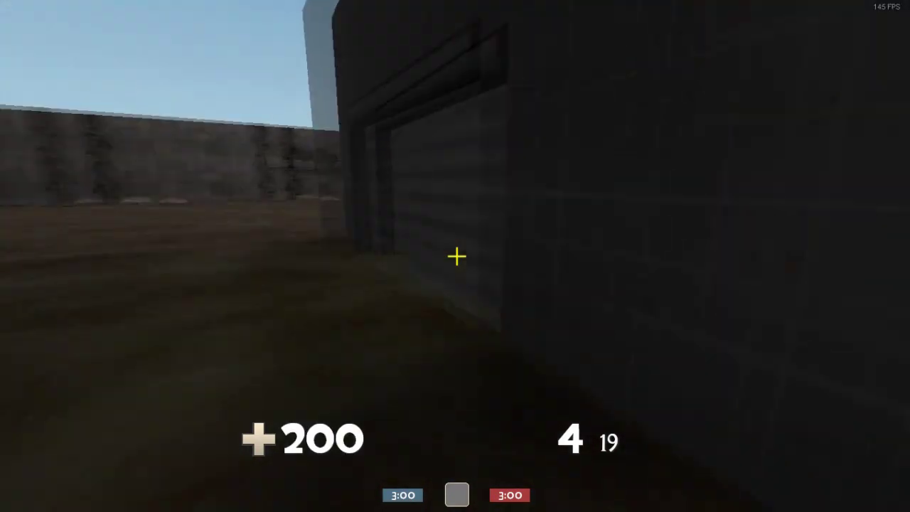
# Rocket jump across the lower level to a respawn room door, and test the central control point
pyautogui.click(457, 256)
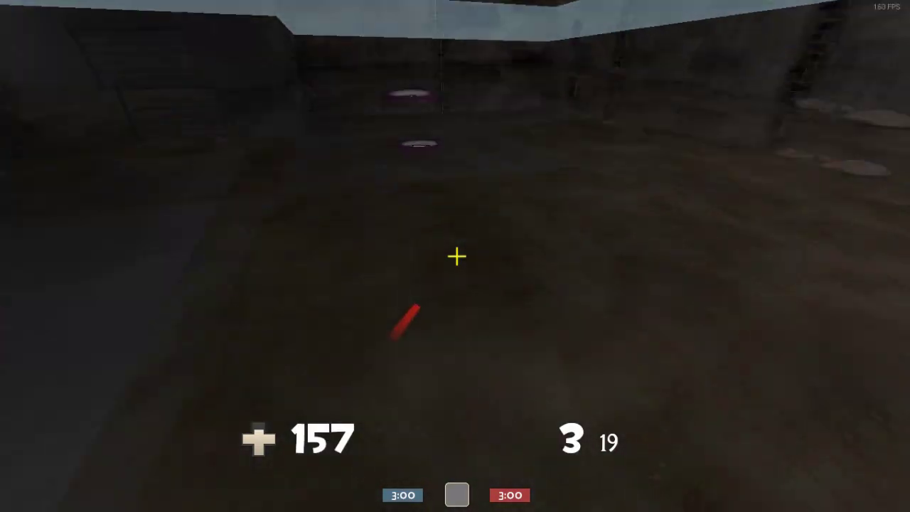
pyautogui.click(456, 256)
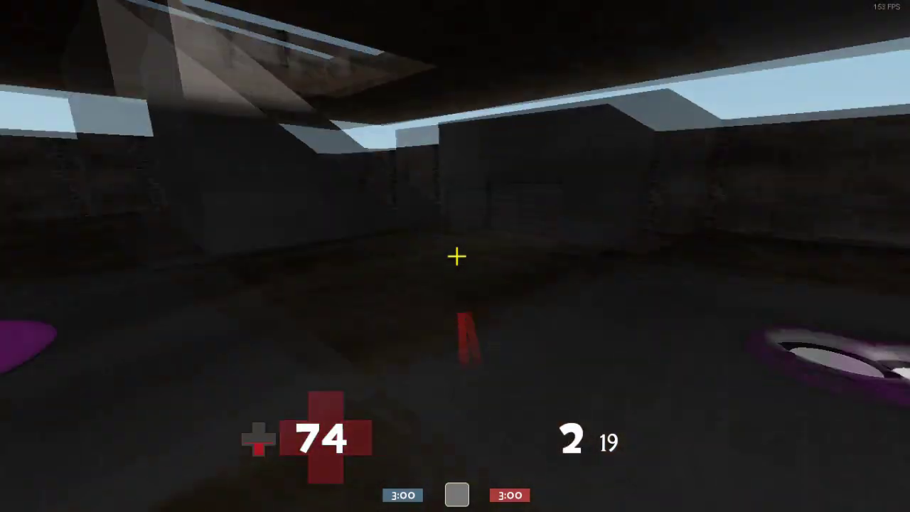
pyautogui.press('3')
pyautogui.press('w')
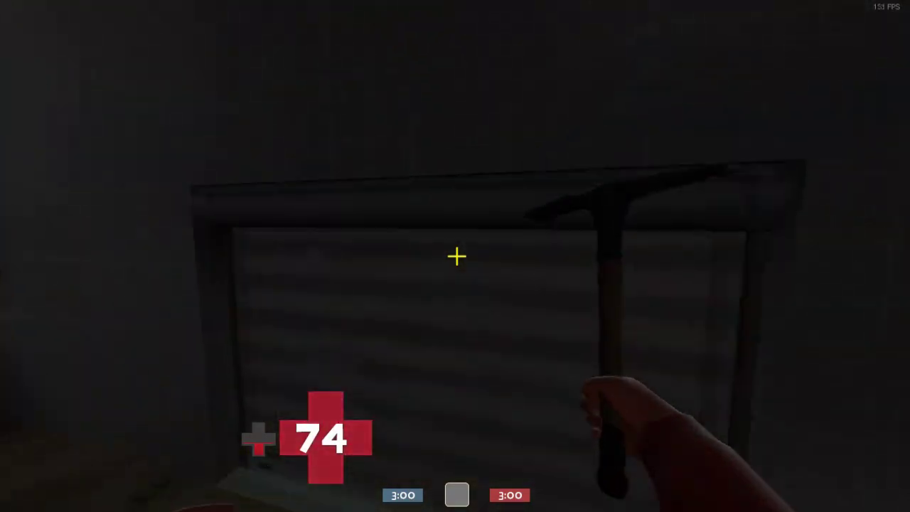
pyautogui.click(457, 256)
pyautogui.press('s')
pyautogui.click(457, 256)
pyautogui.press('w')
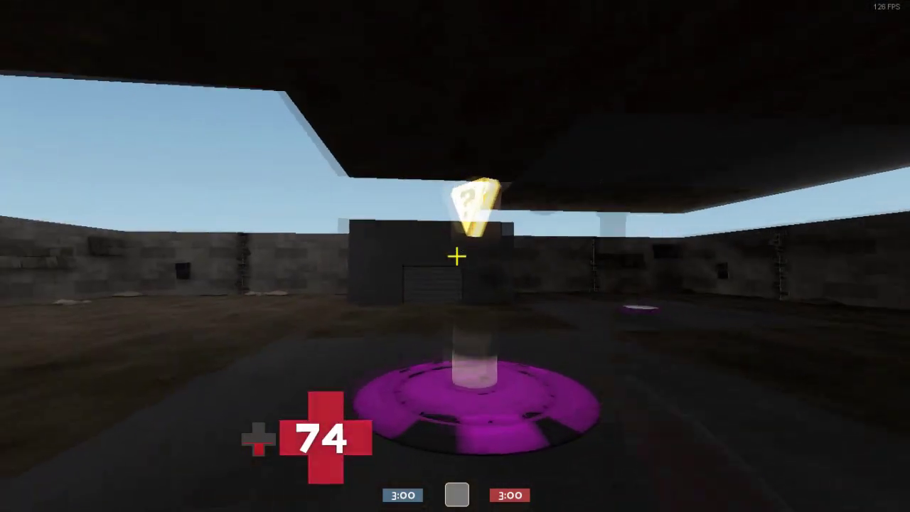
pyautogui.press('1')
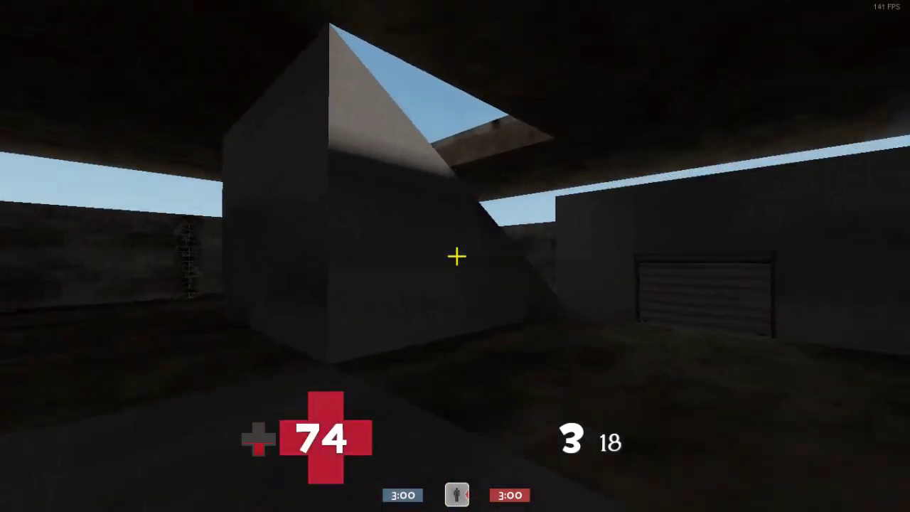